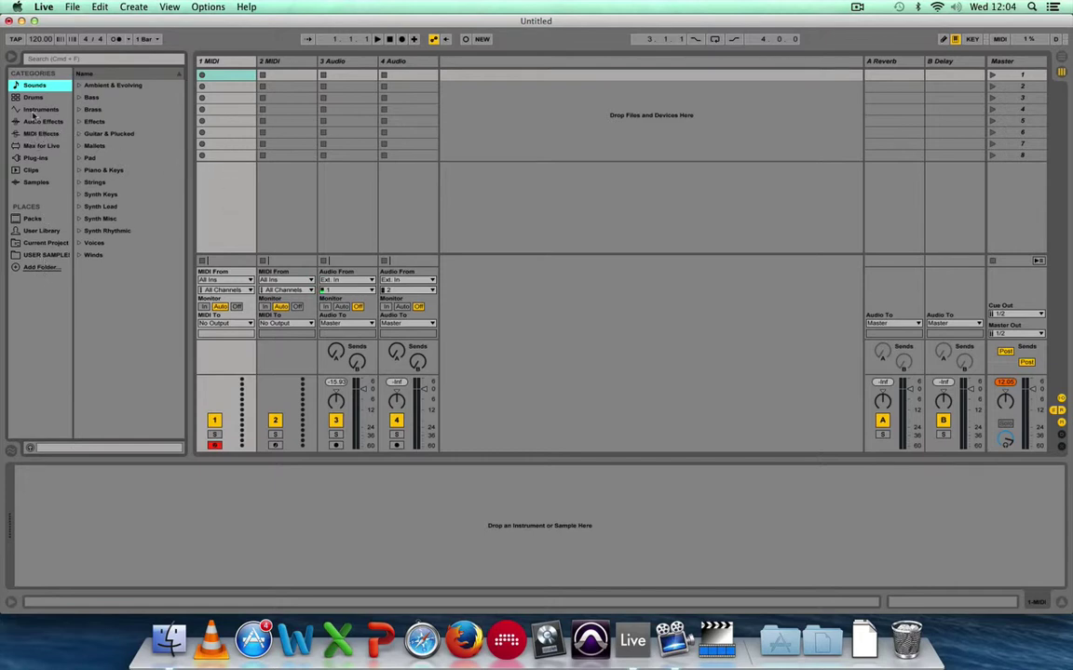
Step: Load Simpler onto the first MIDI track, add the user sample D50_Candy-01C2.wav to it, and audition the sound
click(37, 108)
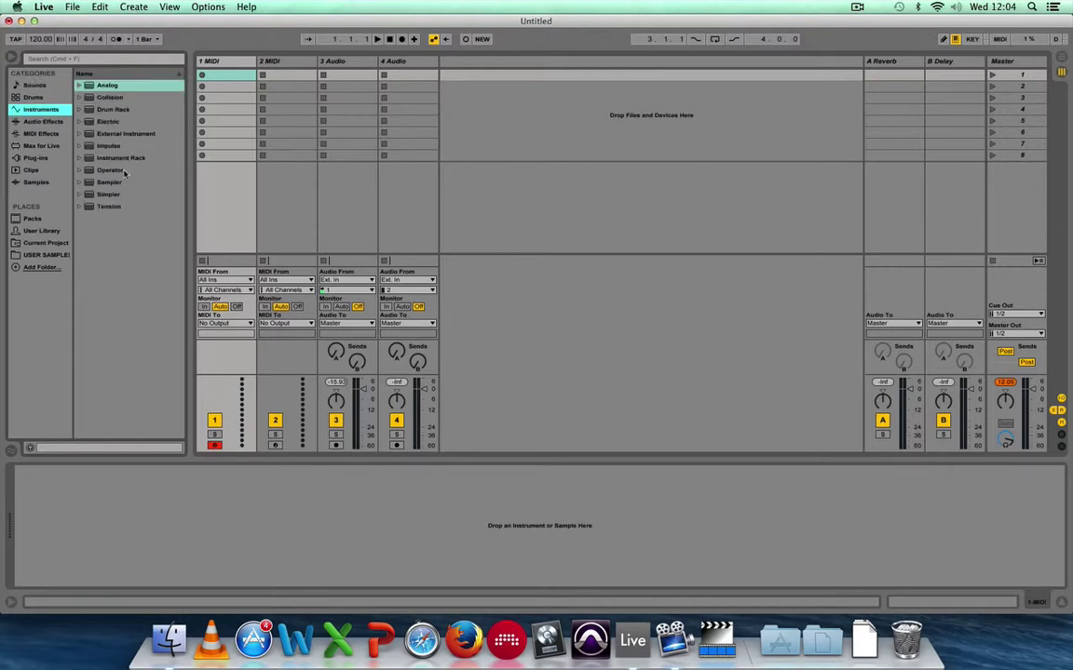
drag(89, 197, 219, 205)
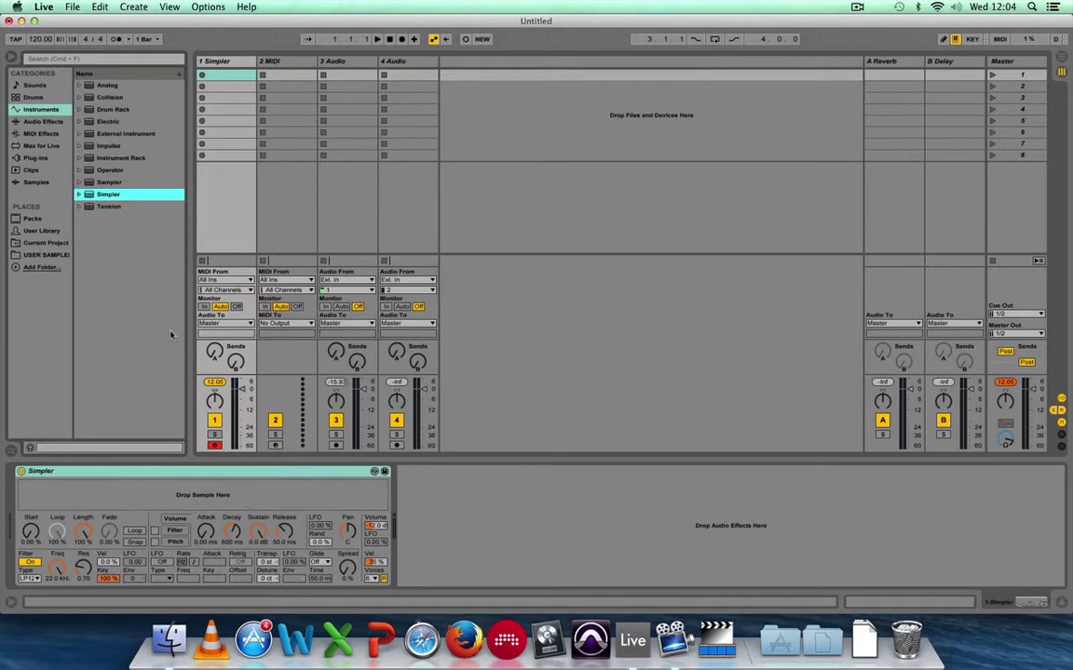
click(37, 257)
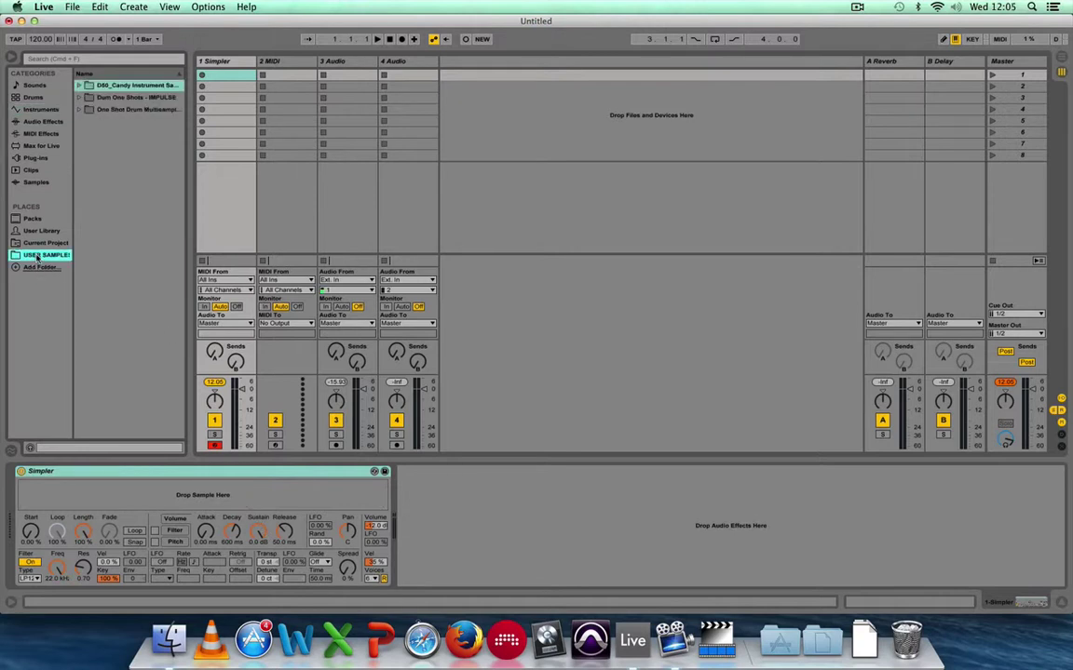
click(79, 85)
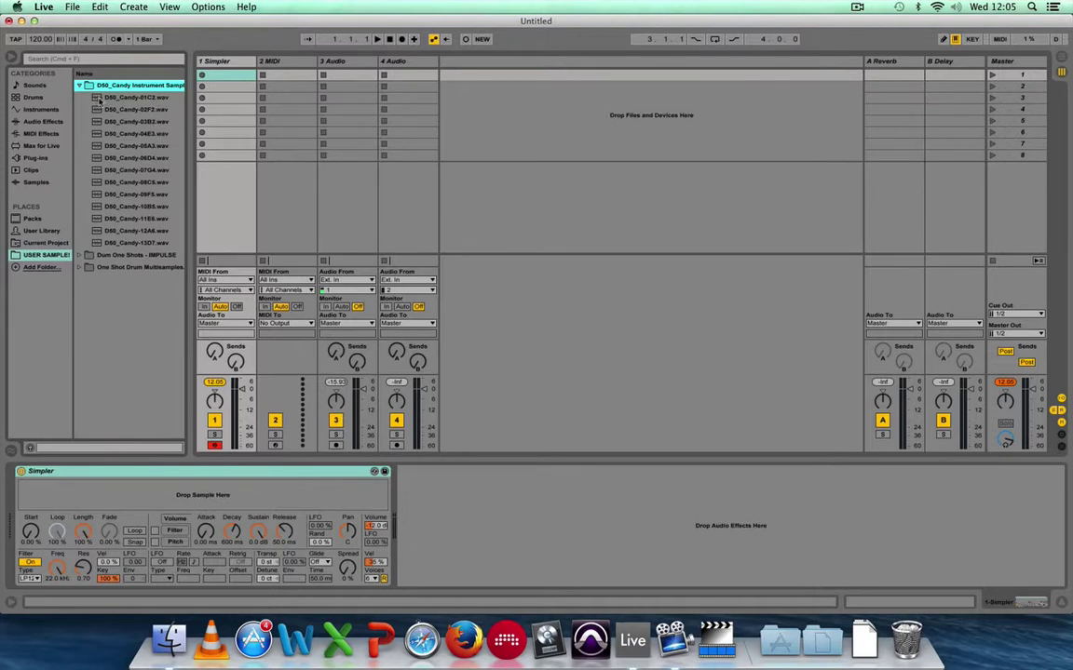
drag(96, 98, 105, 503)
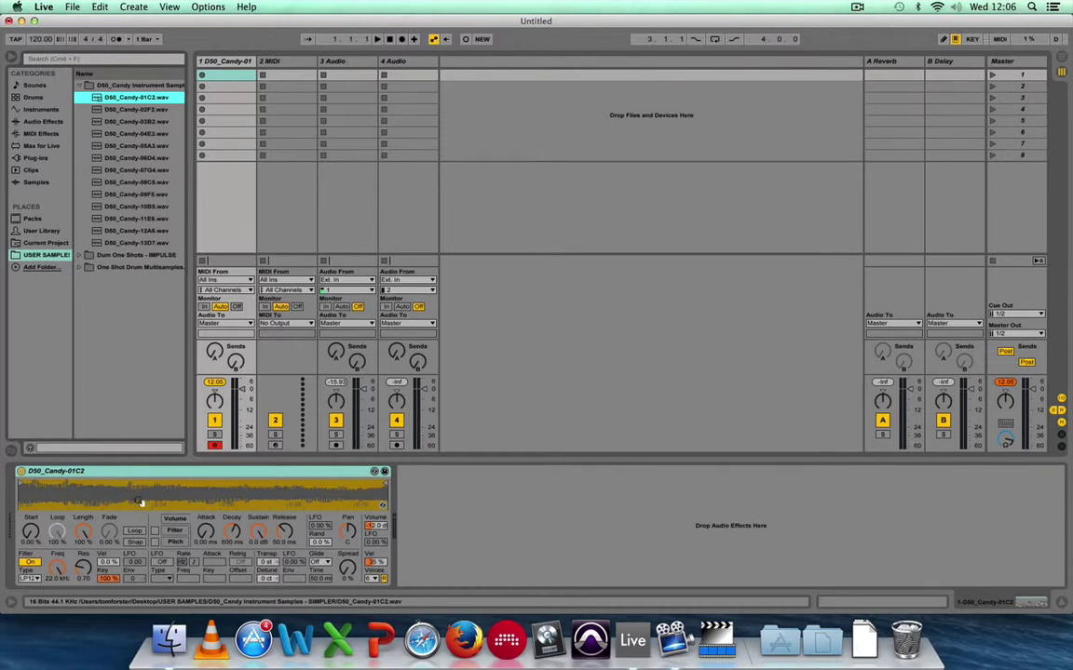
key(a)
key(a)
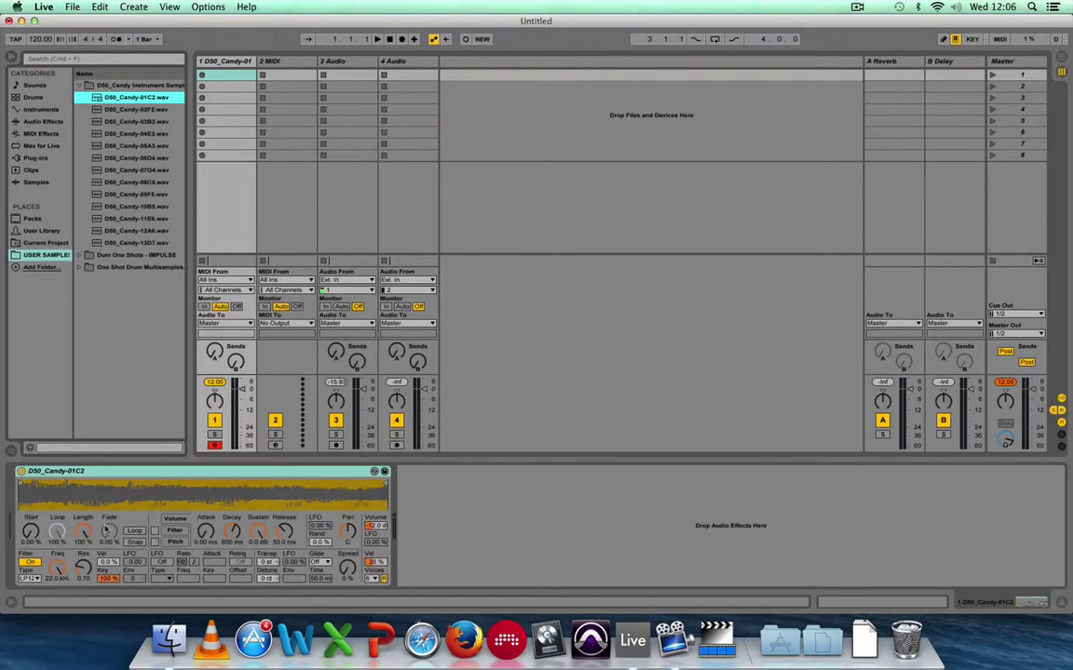
Step: Try different Start and Length settings on the sample, and restore Start to 0% and Length to 100%
drag(57, 530, 33, 559)
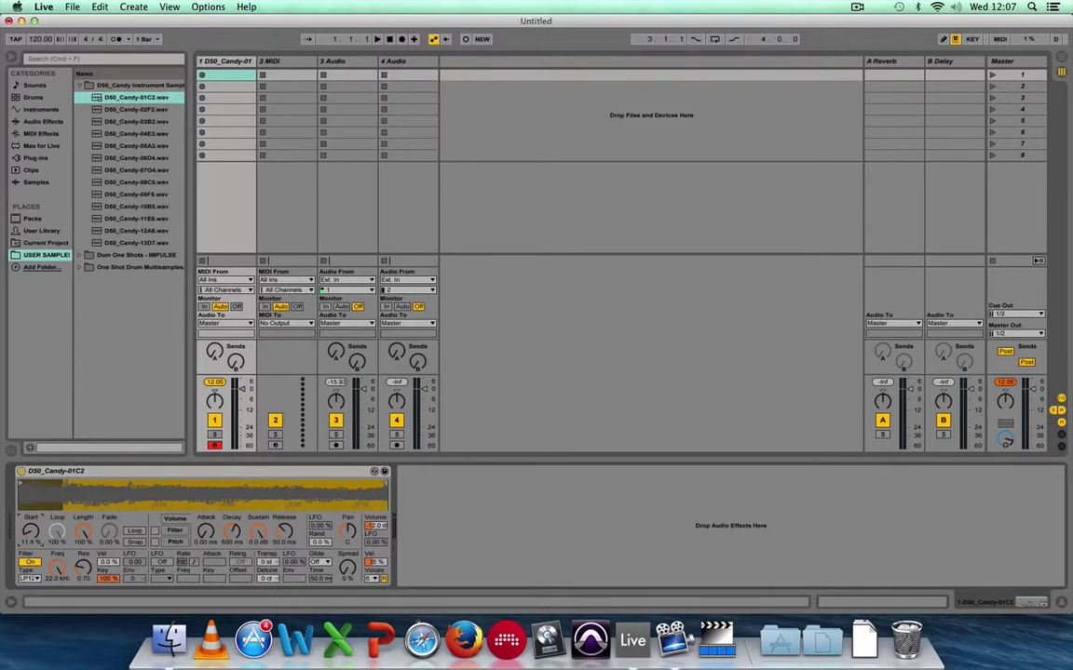
drag(33, 555, 32, 567)
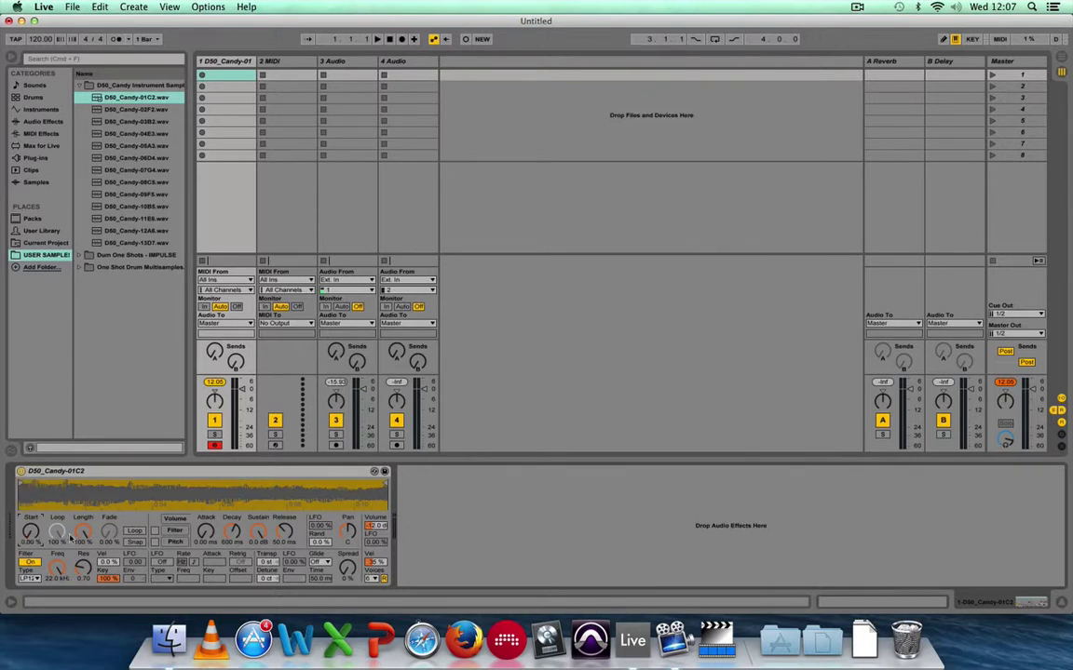
drag(83, 532, 83, 559)
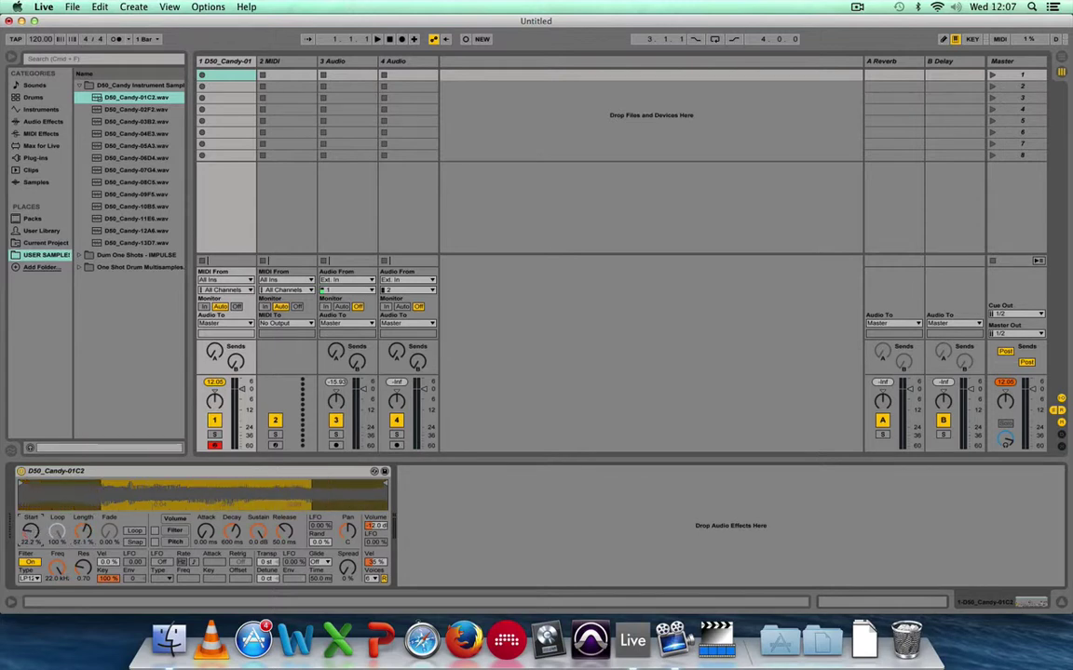
drag(31, 532, 83, 559)
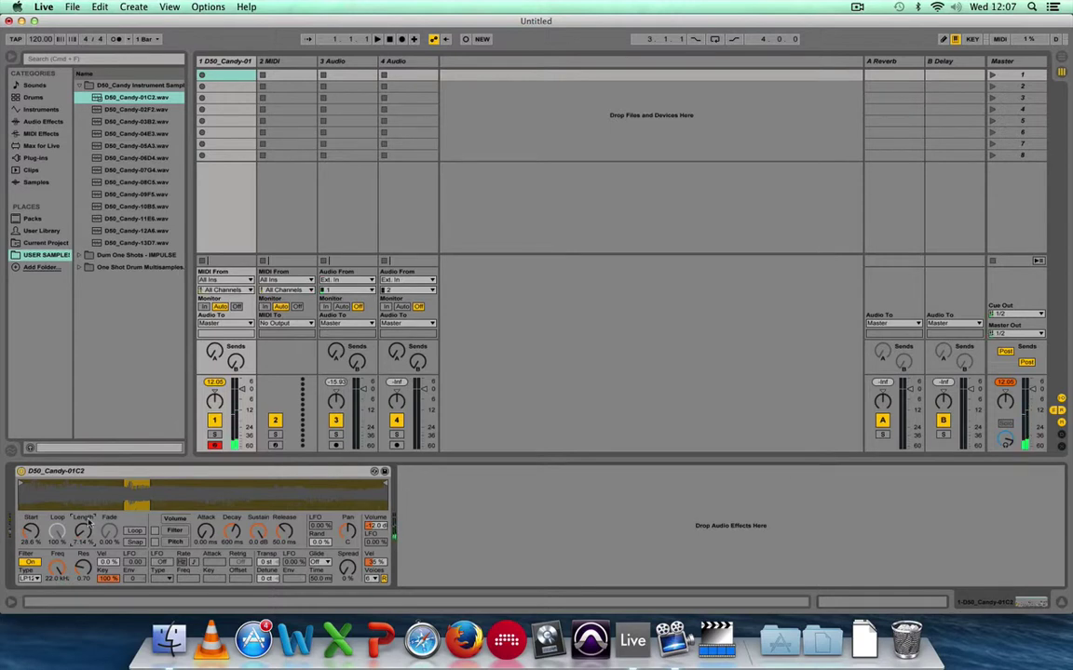
drag(88, 522, 34, 481)
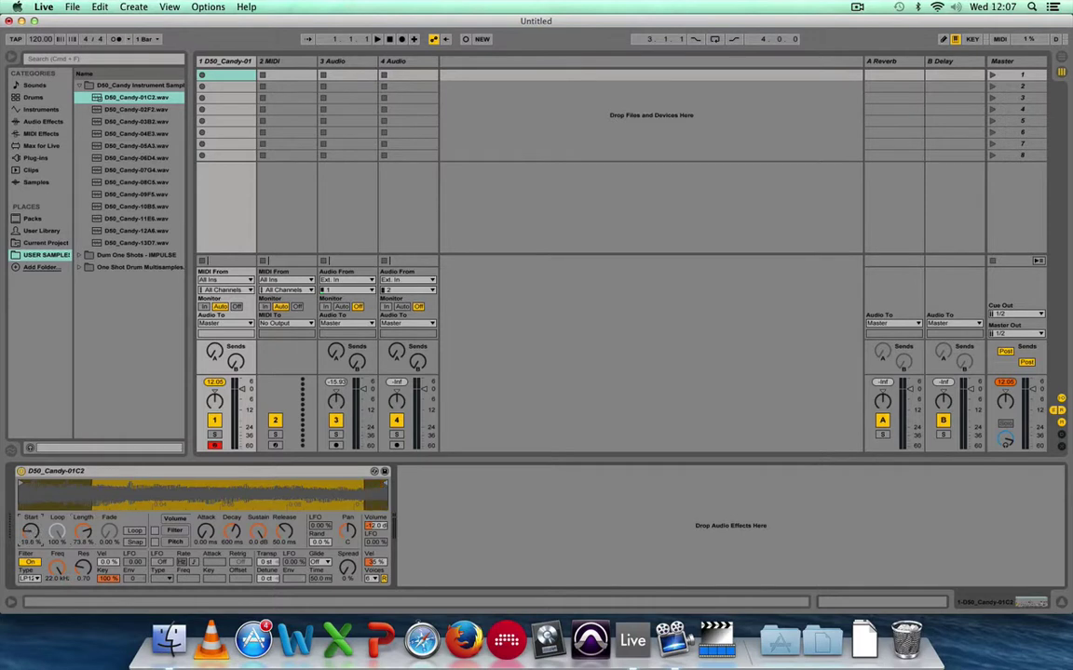
drag(82, 527, 70, 479)
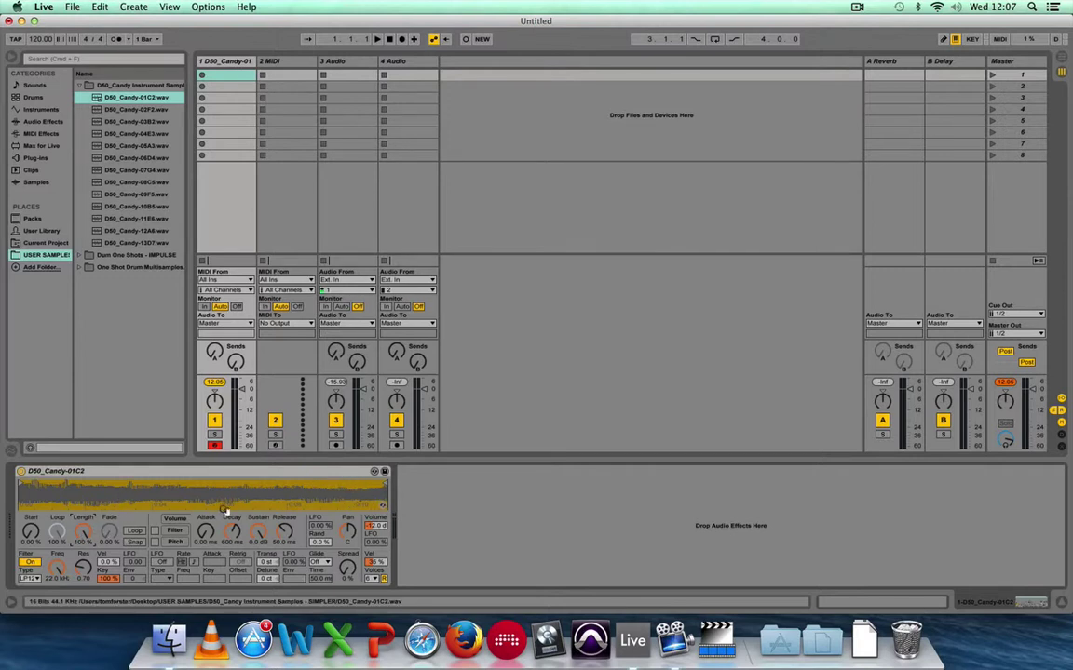
Step: Turn on sample looping with Loop at 45.2% and Length at 77.0%, and set the crossfade to 11.9%
click(135, 532)
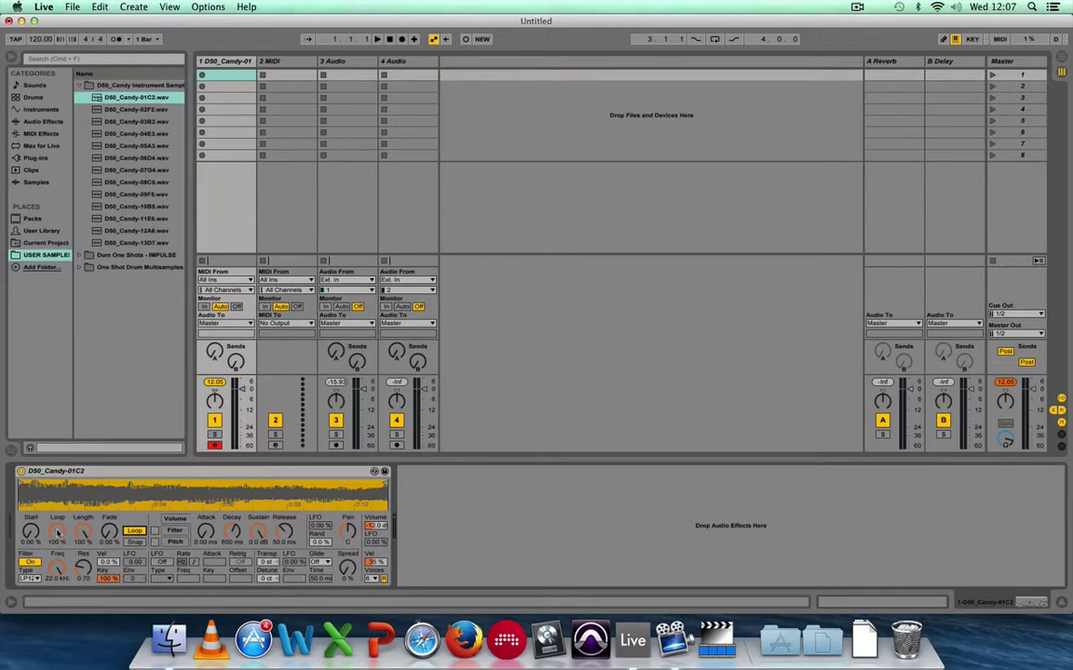
mouse_move(57, 532)
mouse_down()
mouse_move(57, 575)
mouse_move(57, 552)
mouse_move(57, 569)
mouse_move(57, 552)
mouse_move(57, 562)
mouse_move(82, 542)
mouse_move(82, 562)
mouse_move(80, 529)
mouse_move(56, 536)
mouse_move(56, 550)
mouse_move(82, 522)
mouse_move(83, 538)
mouse_up()
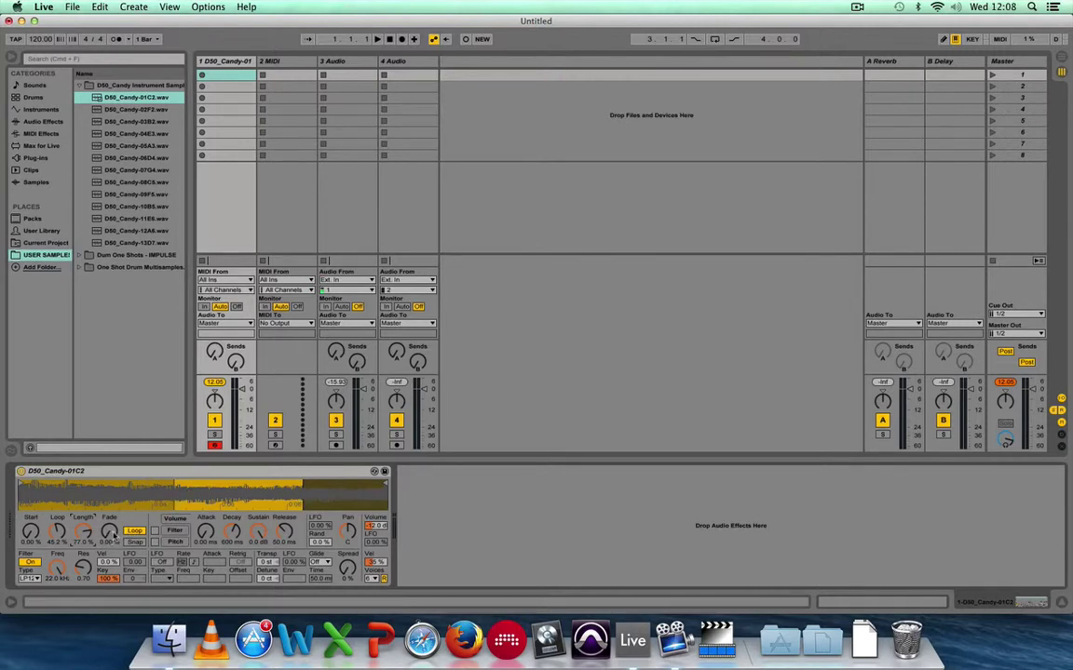
drag(109, 537, 109, 526)
drag(108, 532, 108, 538)
Step: Shorten the loop to 14.3%, try different Fade amounts, and return Fade to 0%
drag(58, 530, 58, 551)
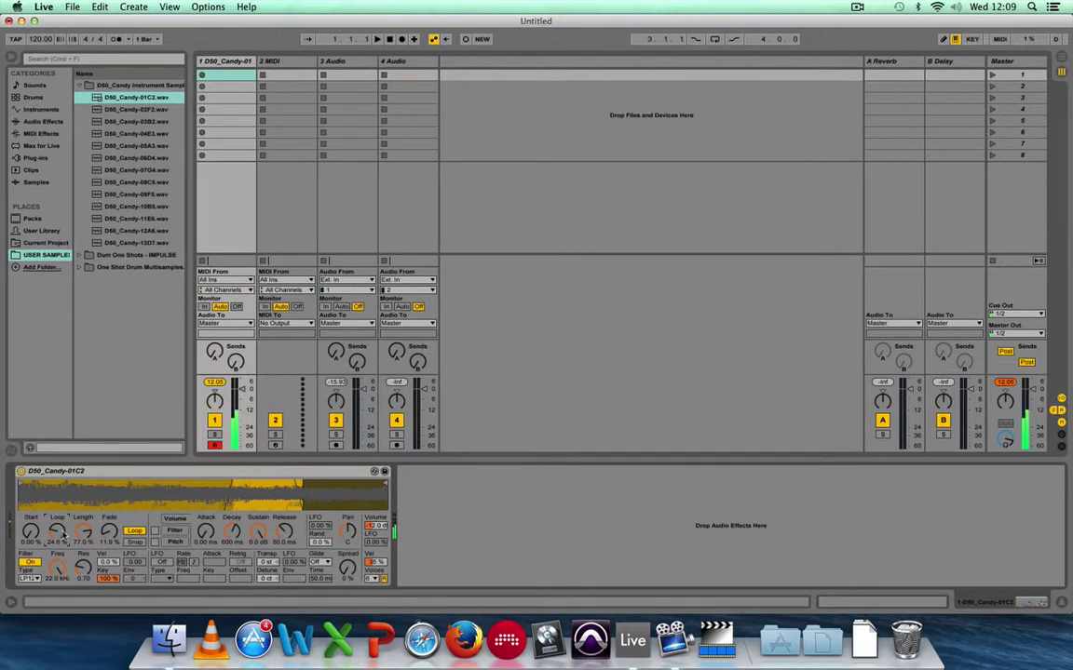
drag(63, 541, 64, 558)
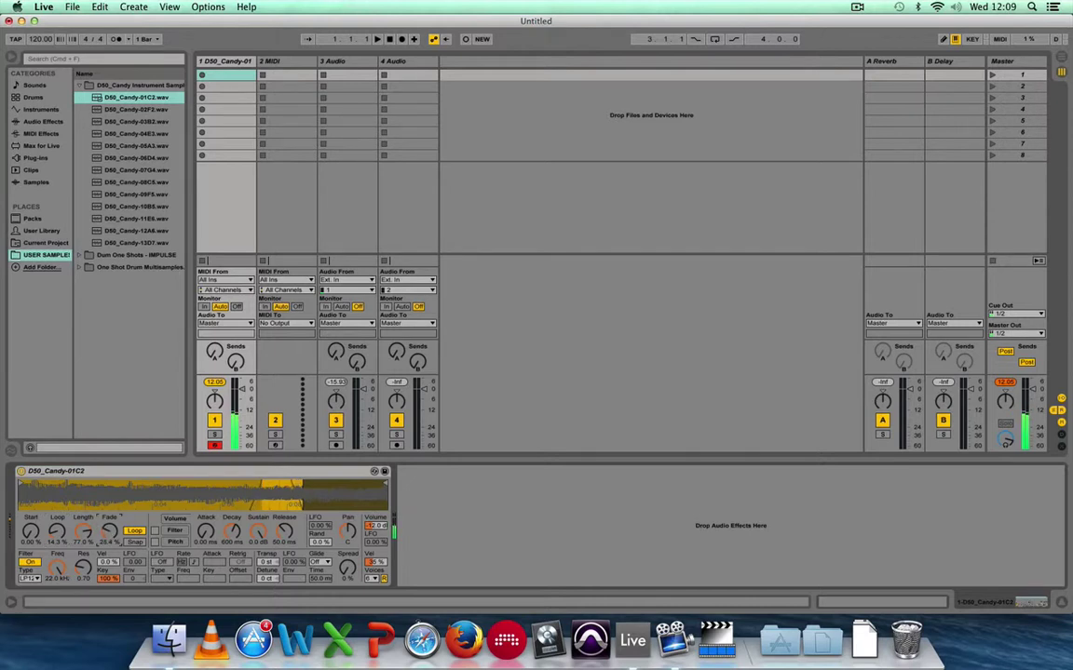
drag(109, 531, 109, 522)
drag(109, 531, 109, 546)
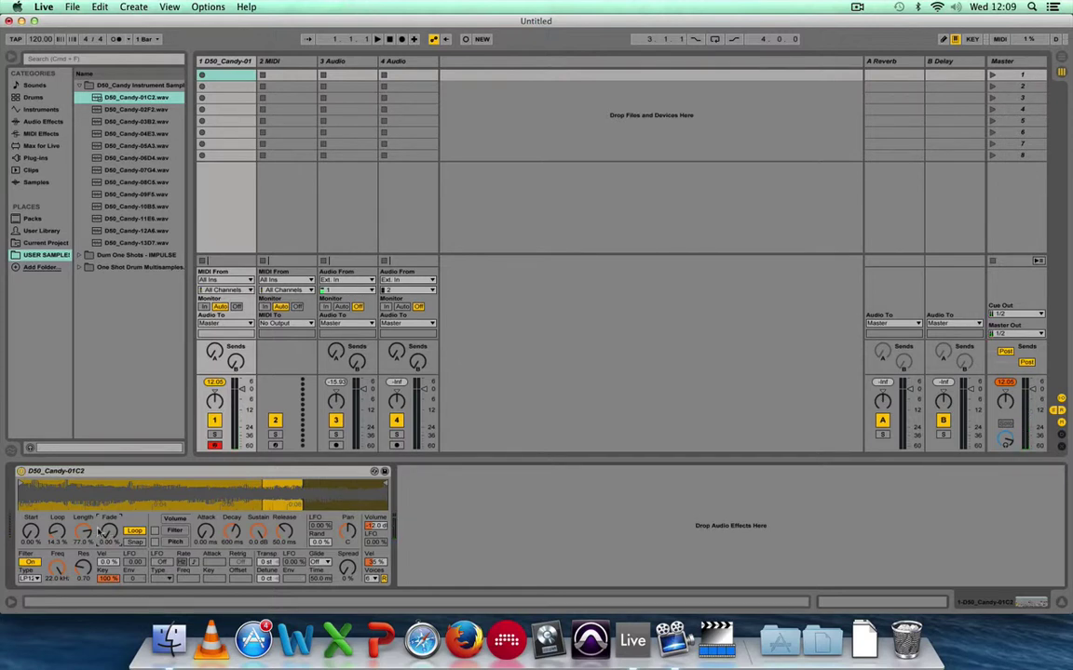
Step: Set the sample's Length to 62.7%, Loop to 24.6% and Fade to 15.9%, with Snap on
mouse_move(84, 533)
mouse_down()
mouse_move(65, 475)
mouse_move(78, 482)
mouse_move(58, 480)
mouse_up()
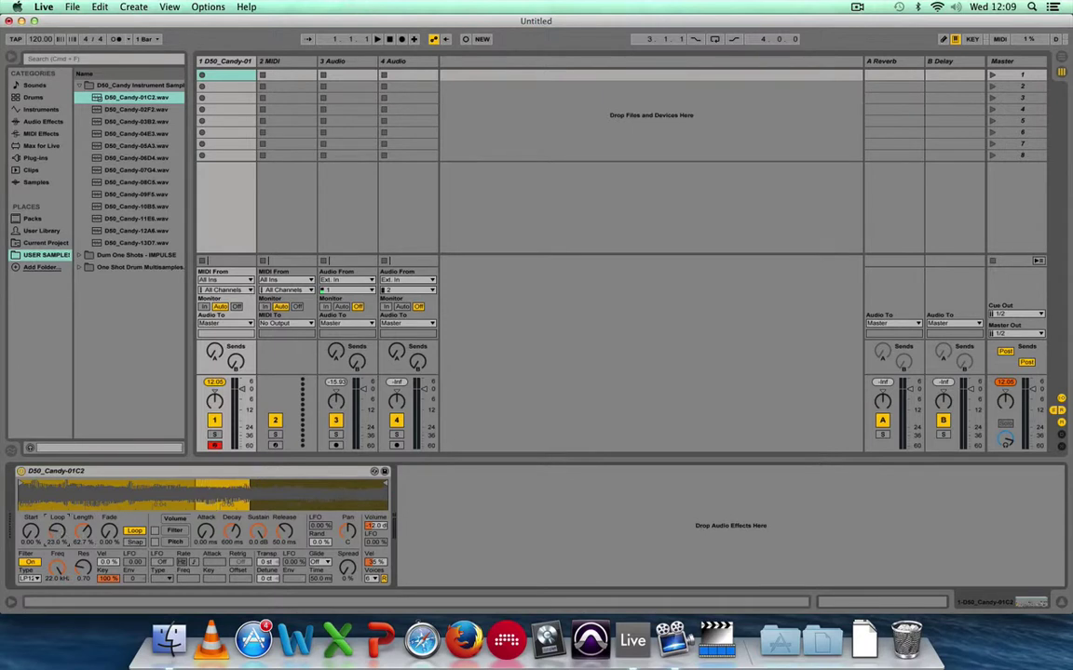
drag(57, 532, 57, 529)
drag(109, 532, 109, 512)
click(135, 542)
Step: Choose the LP12 filter type, try its frequency, resonance and key tracking, and set Freq to 22.0 kHz and Res to 1.64
click(29, 578)
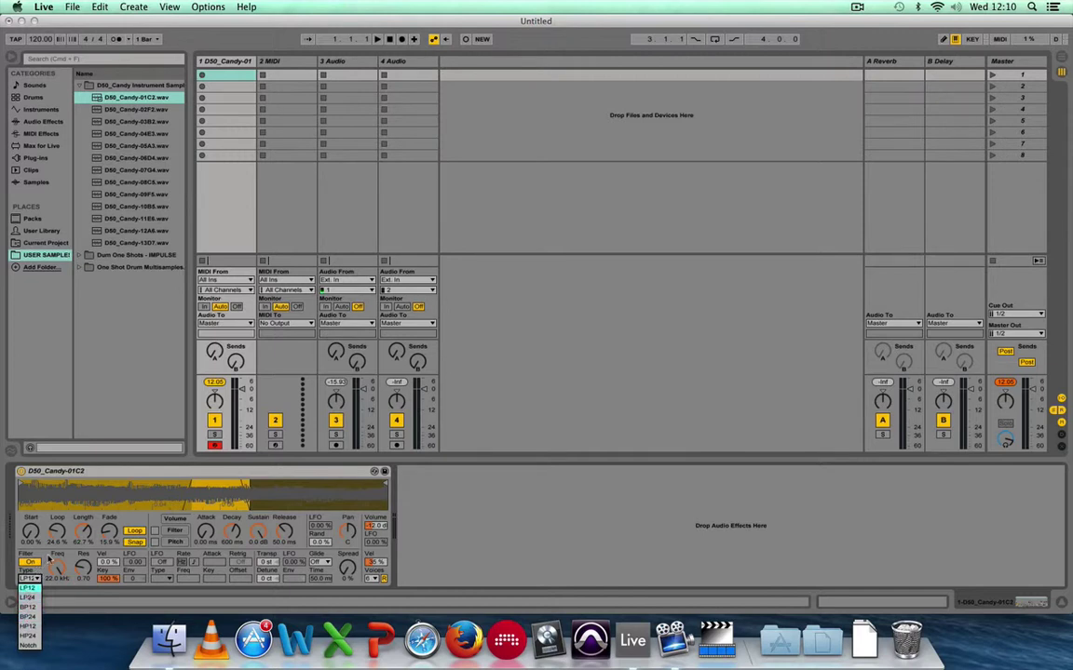
click(27, 589)
drag(82, 569, 55, 510)
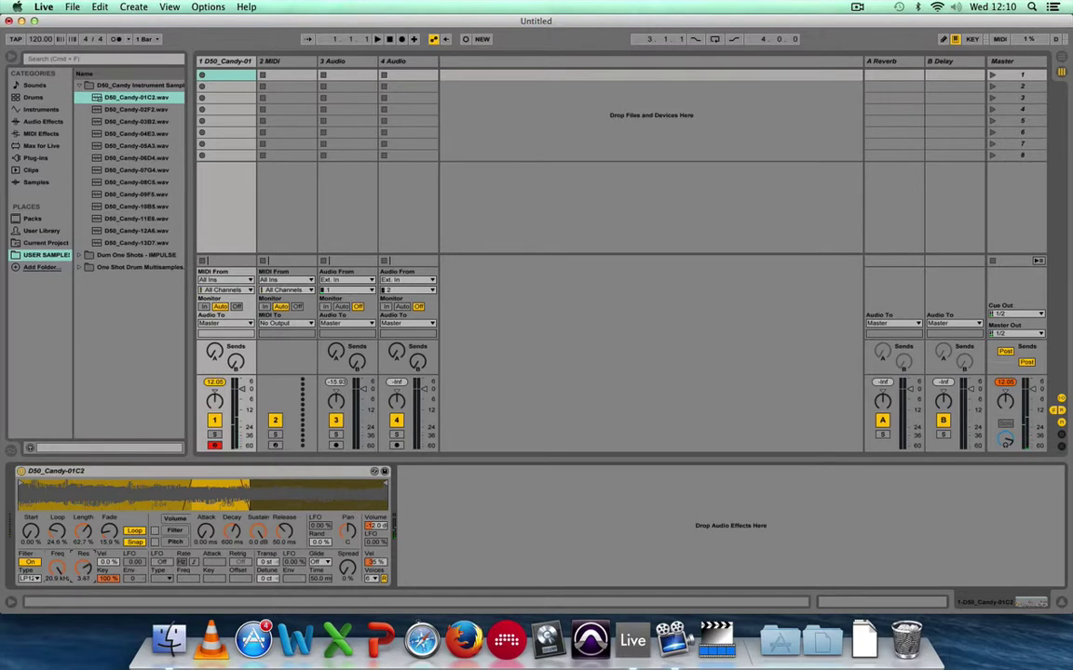
drag(83, 567, 83, 549)
drag(55, 510, 54, 513)
click(108, 578)
drag(109, 579, 109, 592)
drag(83, 566, 83, 587)
Step: Enable the filter envelope with Attack 1.78 s and Decay 1.40 s, and set the filter's envelope amount to 72
click(184, 543)
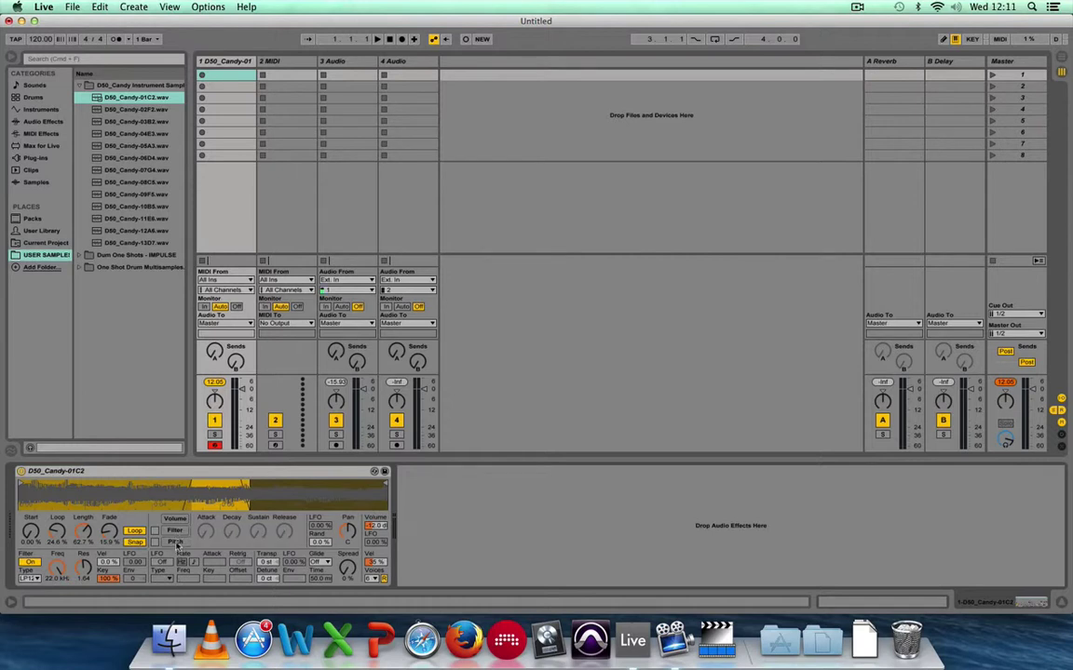
click(155, 539)
click(155, 532)
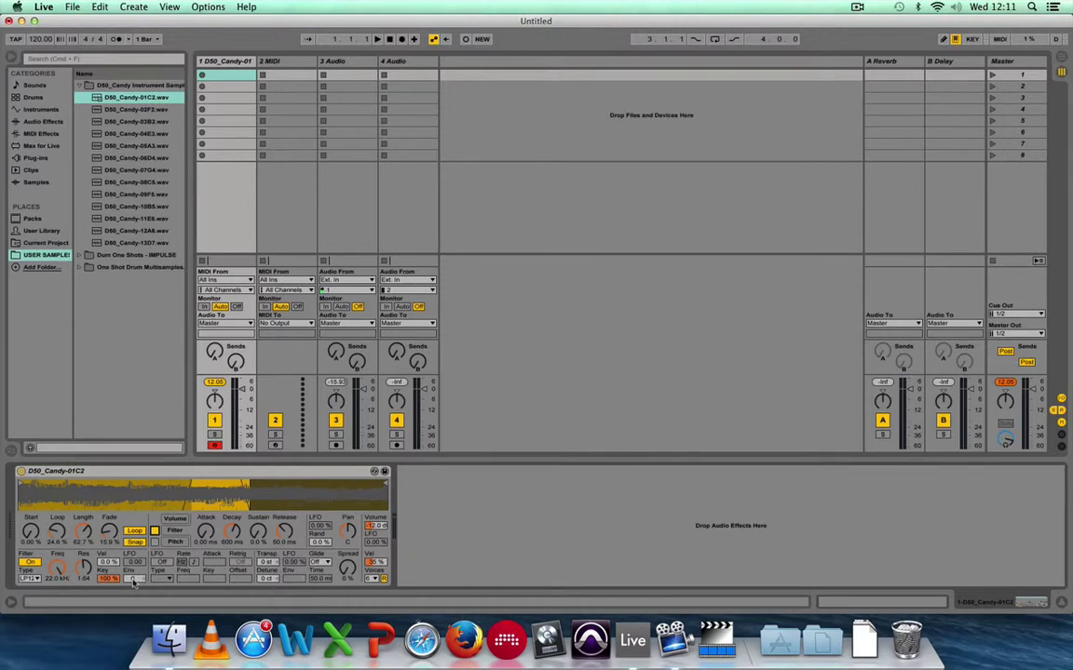
click(154, 532)
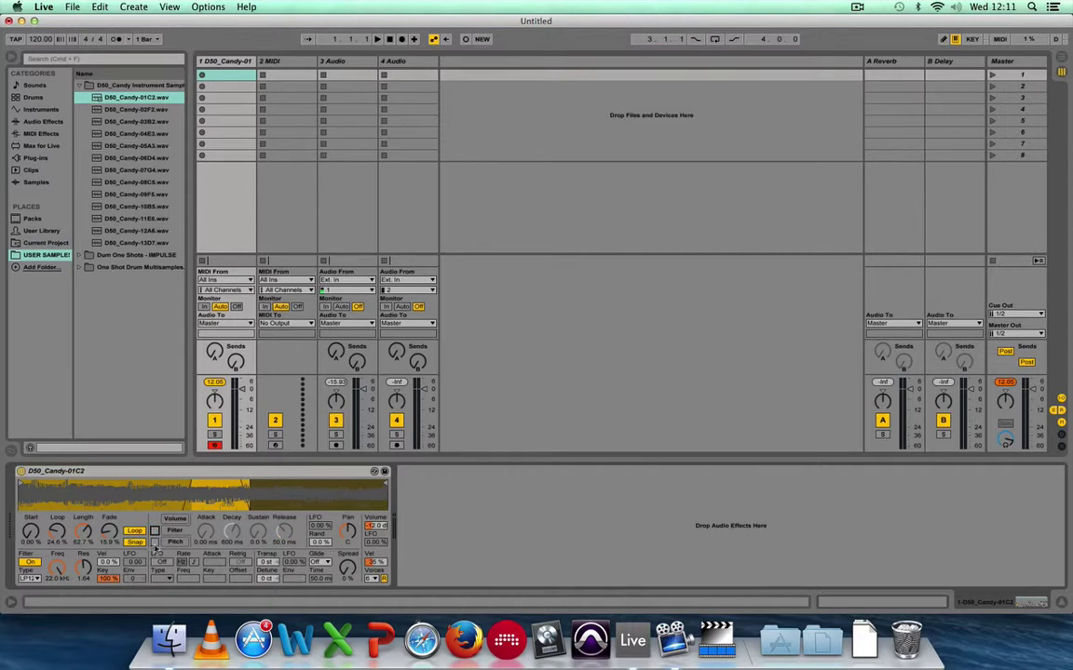
key(super+z)
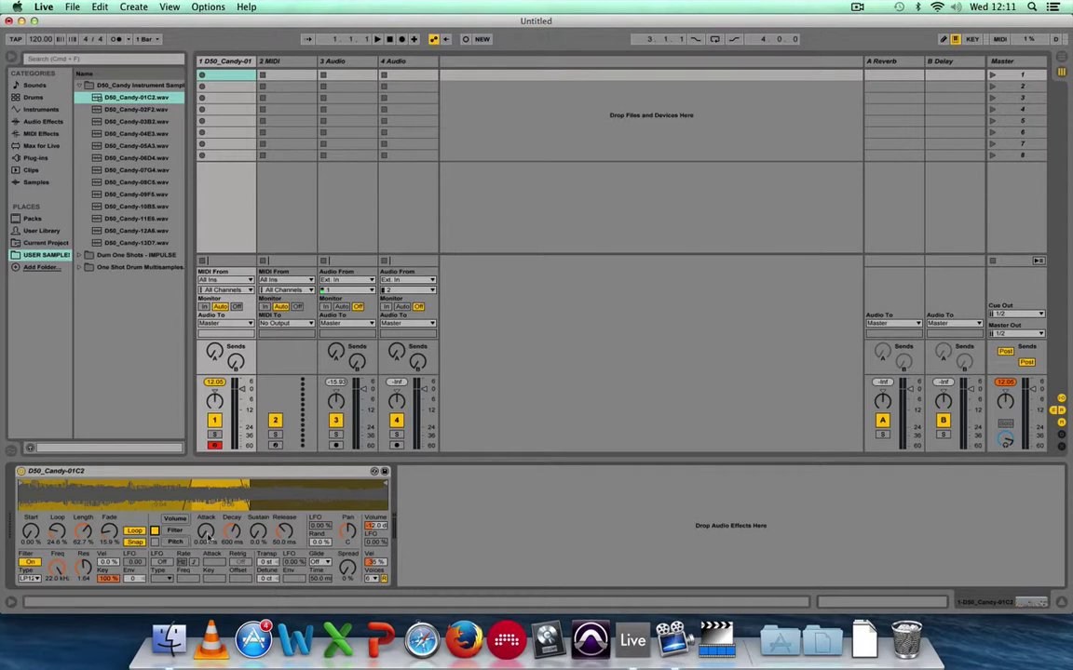
drag(206, 532, 207, 517)
drag(136, 579, 136, 570)
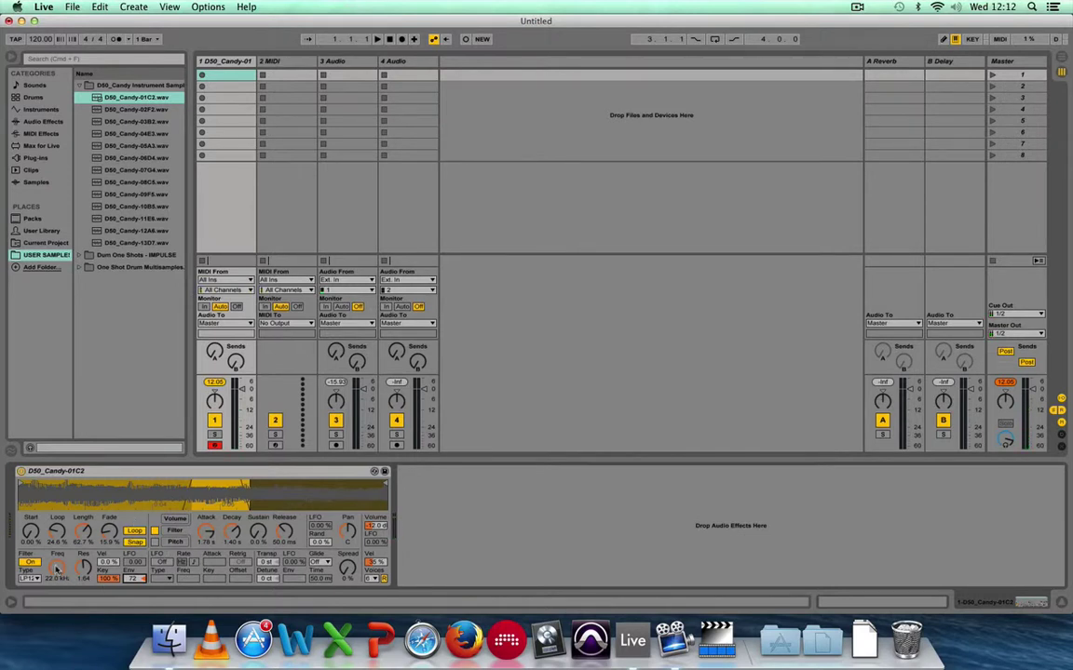
Step: Set the filter frequency to 59.3 Hz and the envelope's Attack to 3.50 s and Decay to 5.20 s, and compare with the filter off
drag(56, 566, 56, 604)
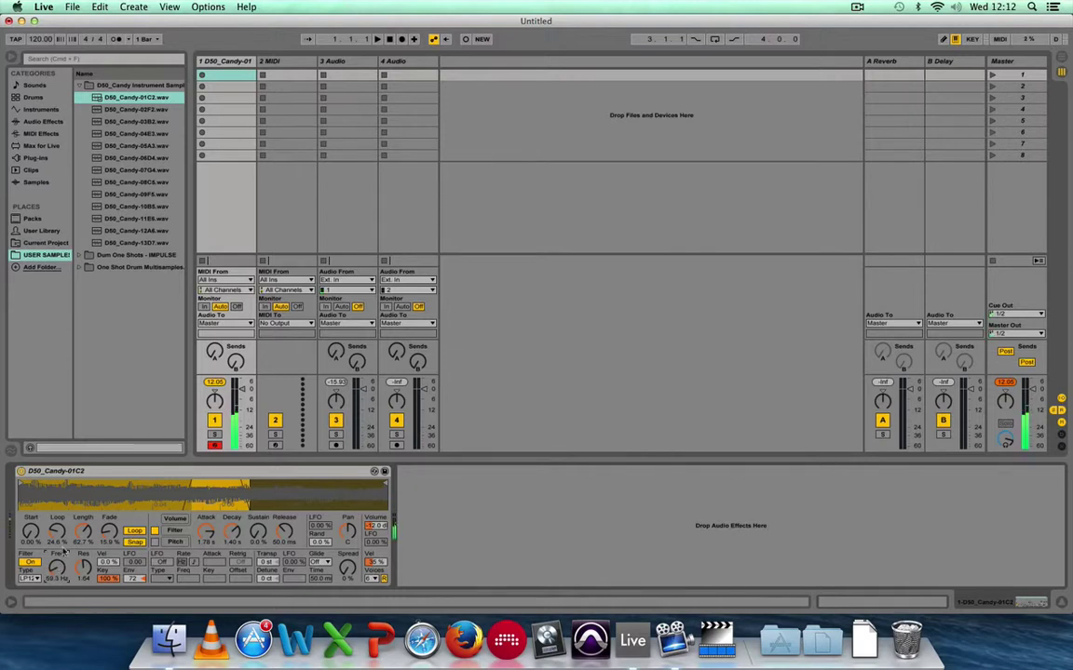
drag(212, 537, 232, 516)
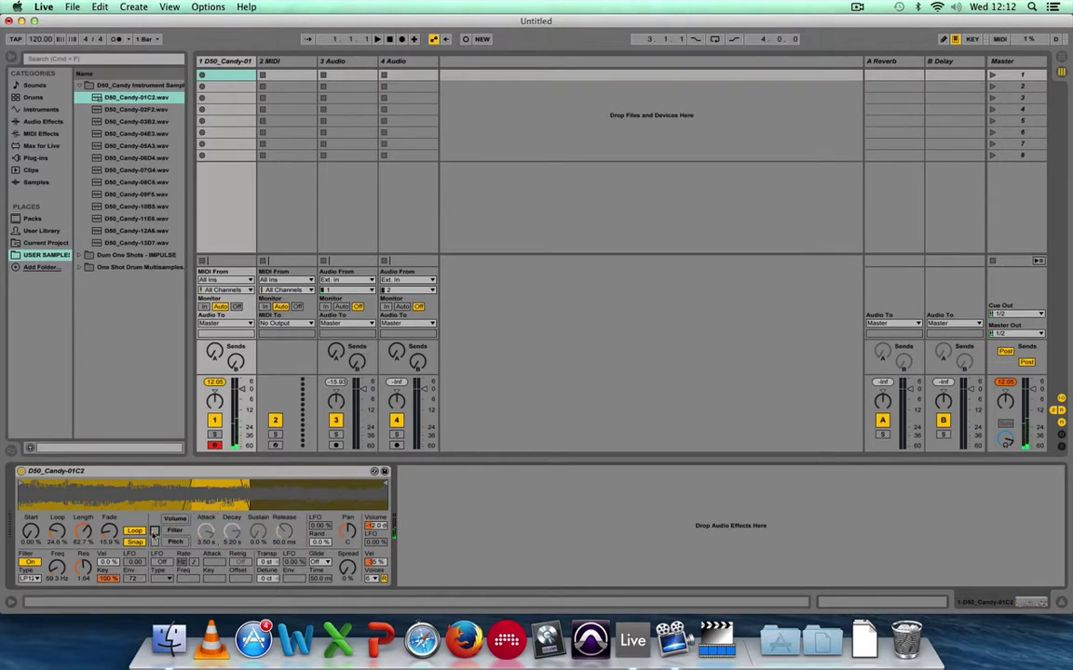
click(36, 562)
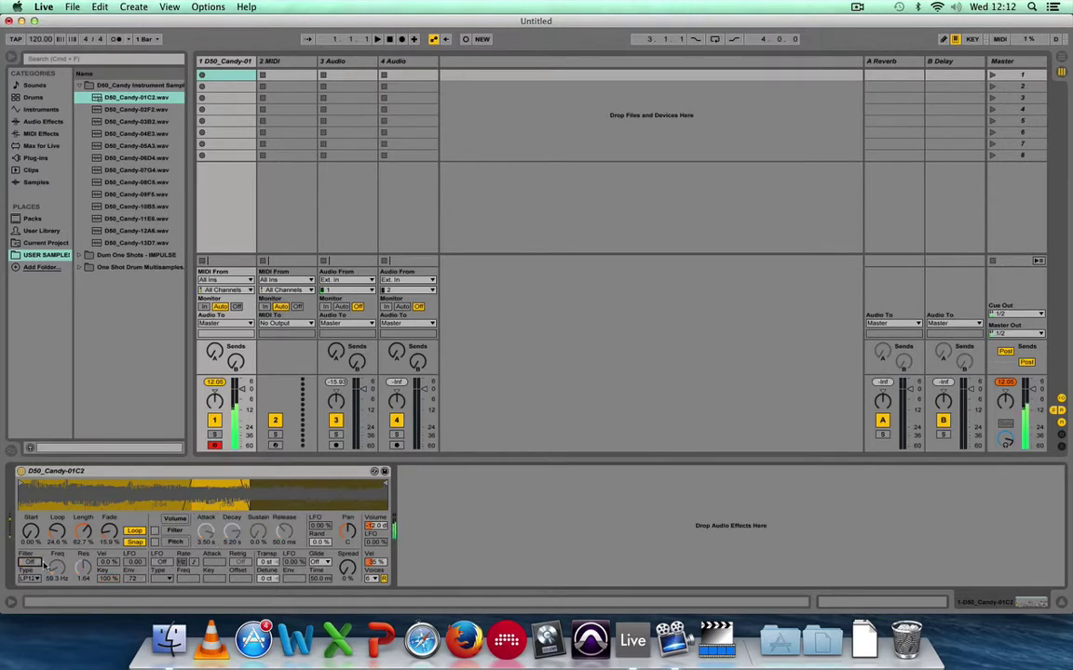
click(36, 562)
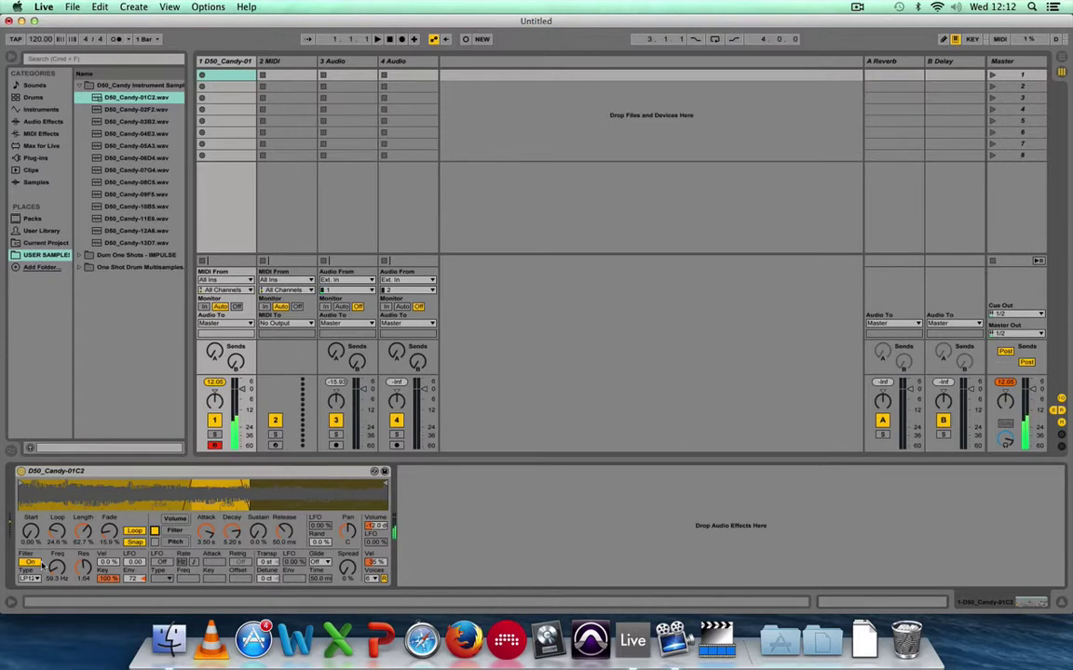
Step: Switch off the filter envelope and the filter, and enable the pitch envelope
click(155, 531)
click(155, 542)
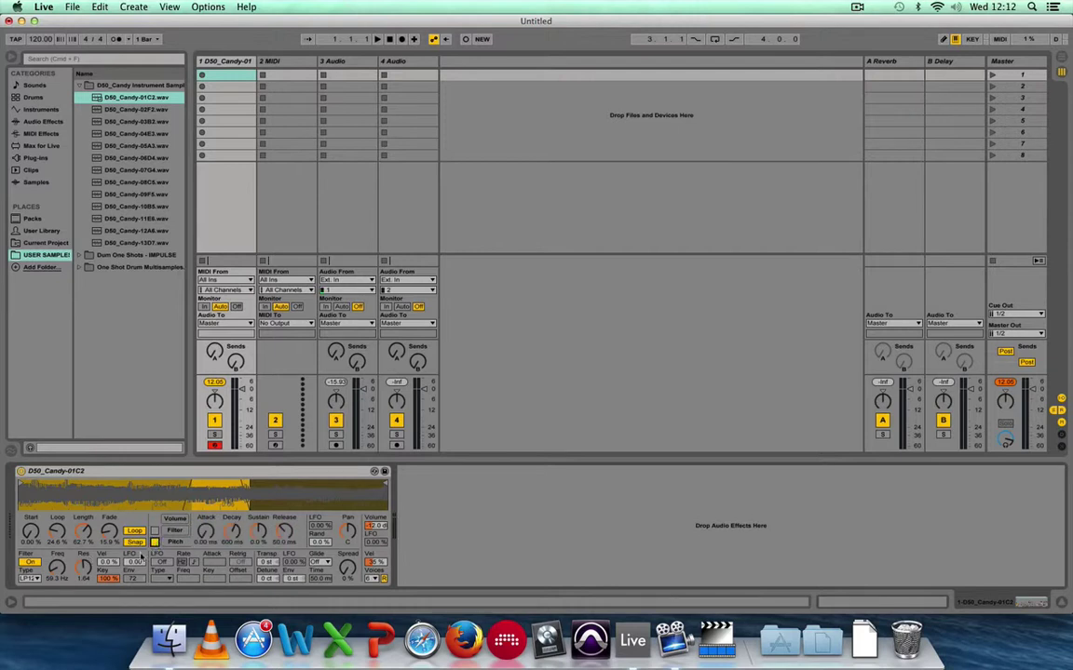
click(29, 563)
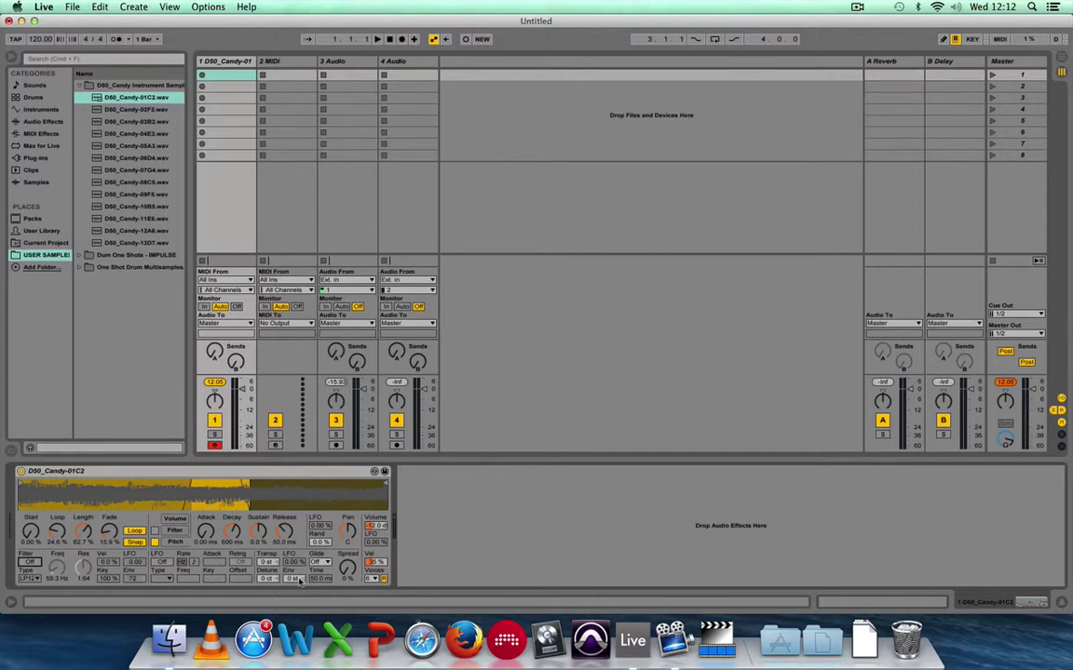
click(155, 542)
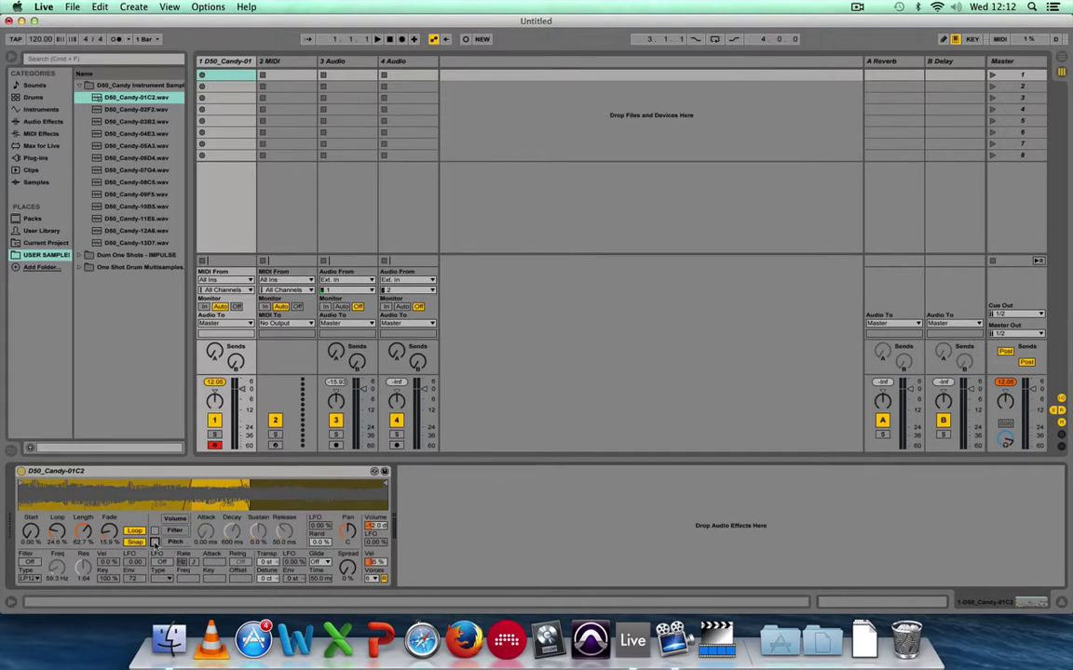
click(154, 542)
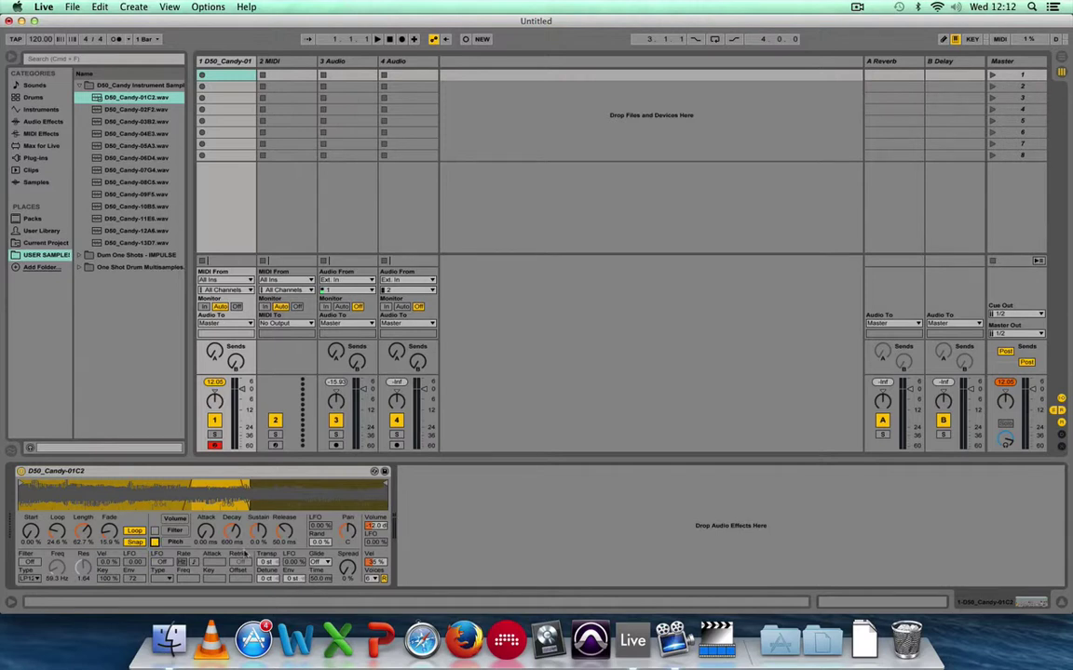
Step: Set the pitch envelope amount to +2 st, Attack to 256 ms and Decay to 1.99 s, and switch the pitch envelope off
mouse_move(206, 530)
mouse_down()
mouse_move(206, 559)
mouse_move(206, 513)
mouse_up()
drag(253, 530, 253, 552)
drag(292, 578, 292, 564)
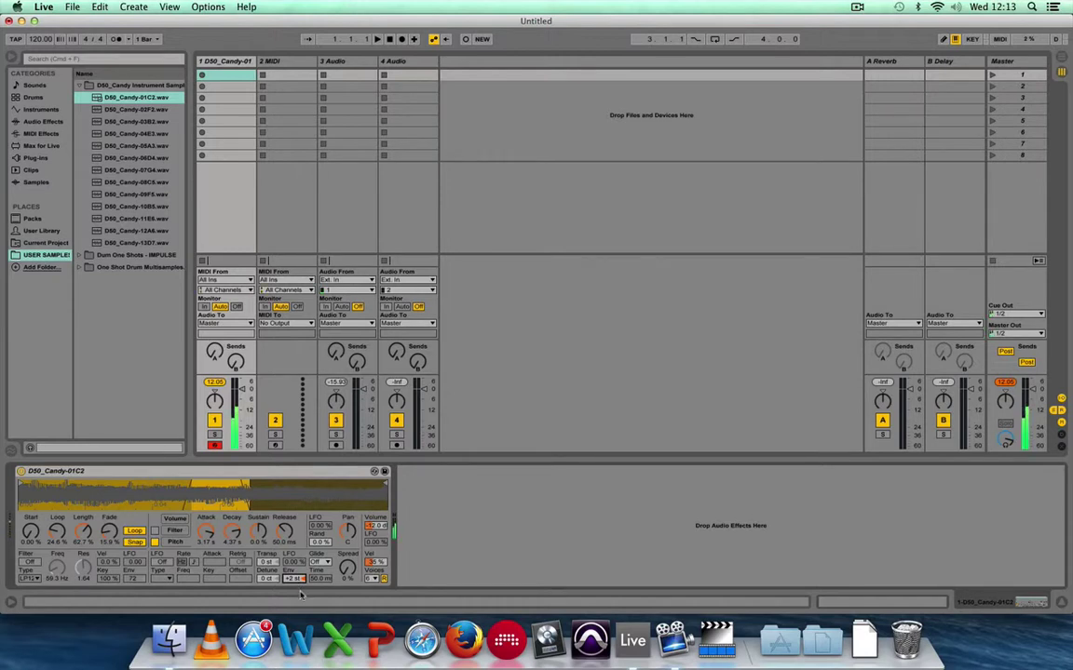
mouse_move(207, 530)
mouse_down()
mouse_move(207, 558)
mouse_move(211, 543)
mouse_up()
click(155, 542)
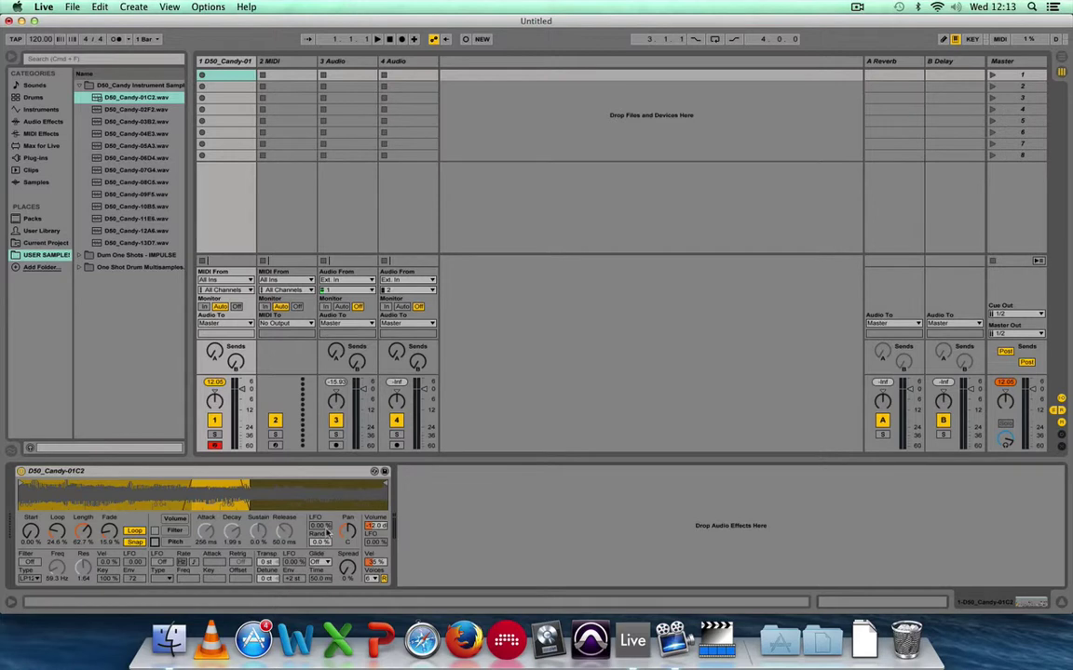
Step: Review the available Glide modes and the Voices setting
click(319, 564)
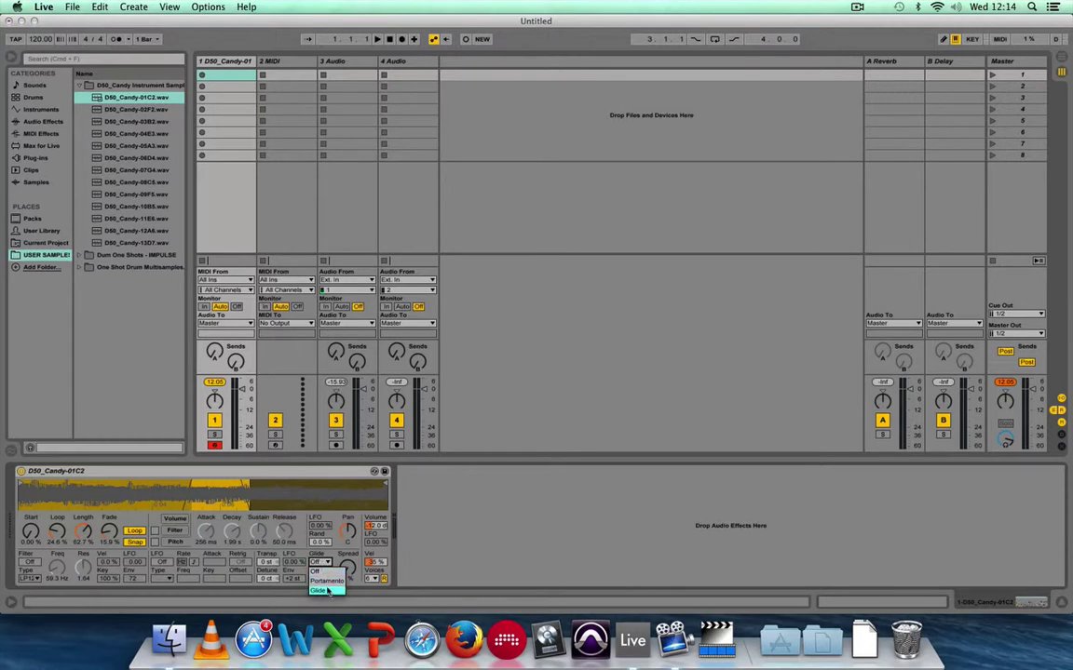
click(317, 569)
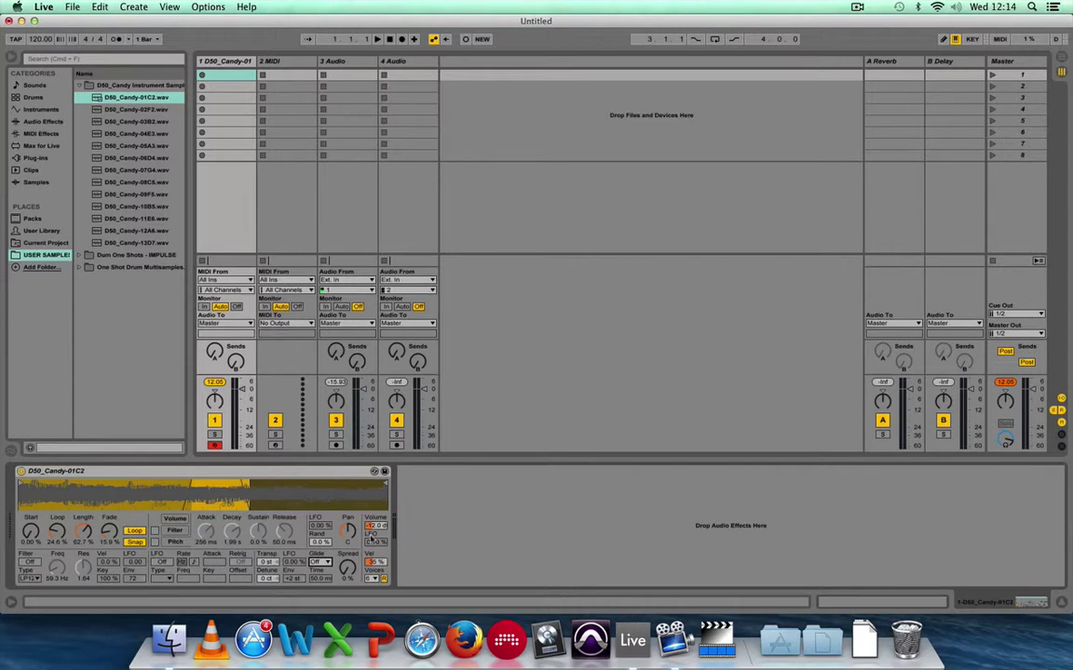
click(373, 579)
Step: Switch on the LFO and choose the sine waveform from its available types
click(161, 563)
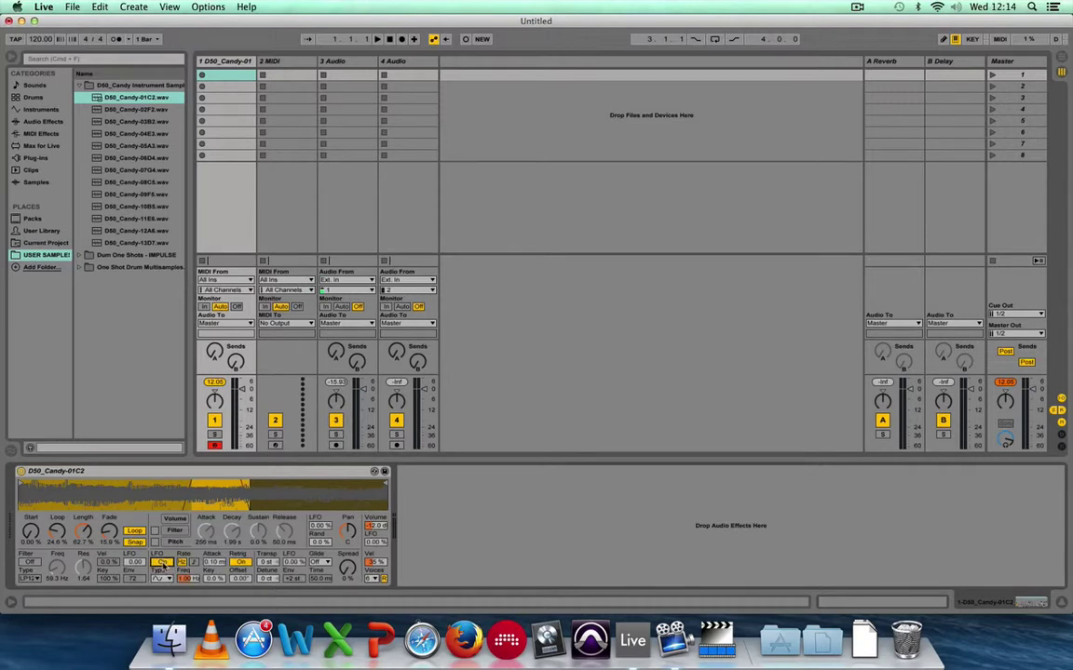
click(161, 563)
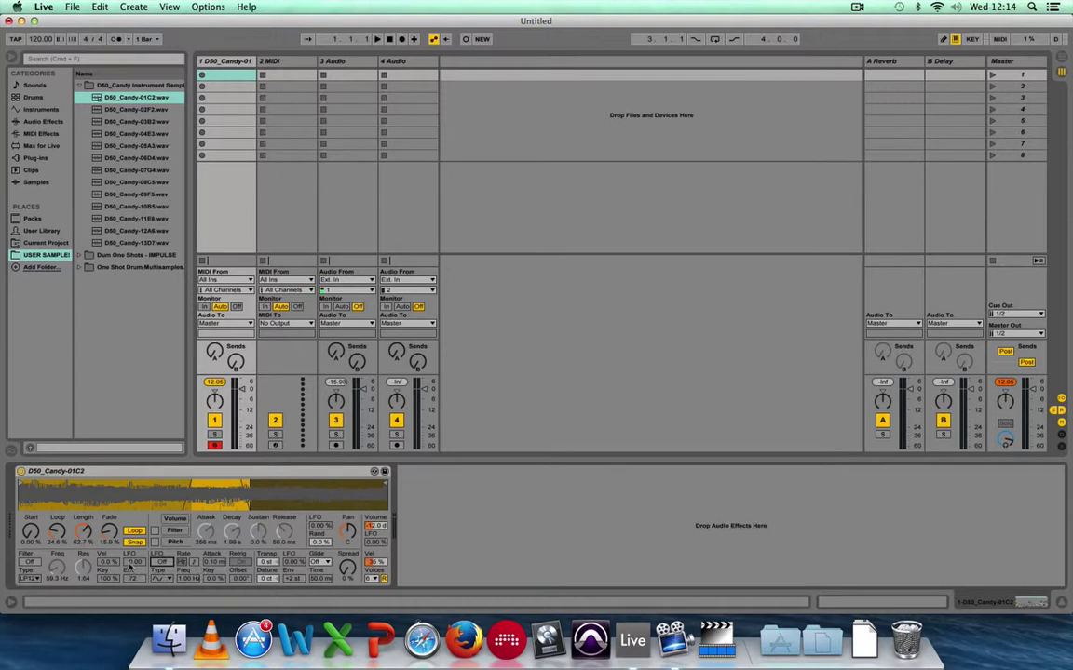
drag(132, 565, 129, 569)
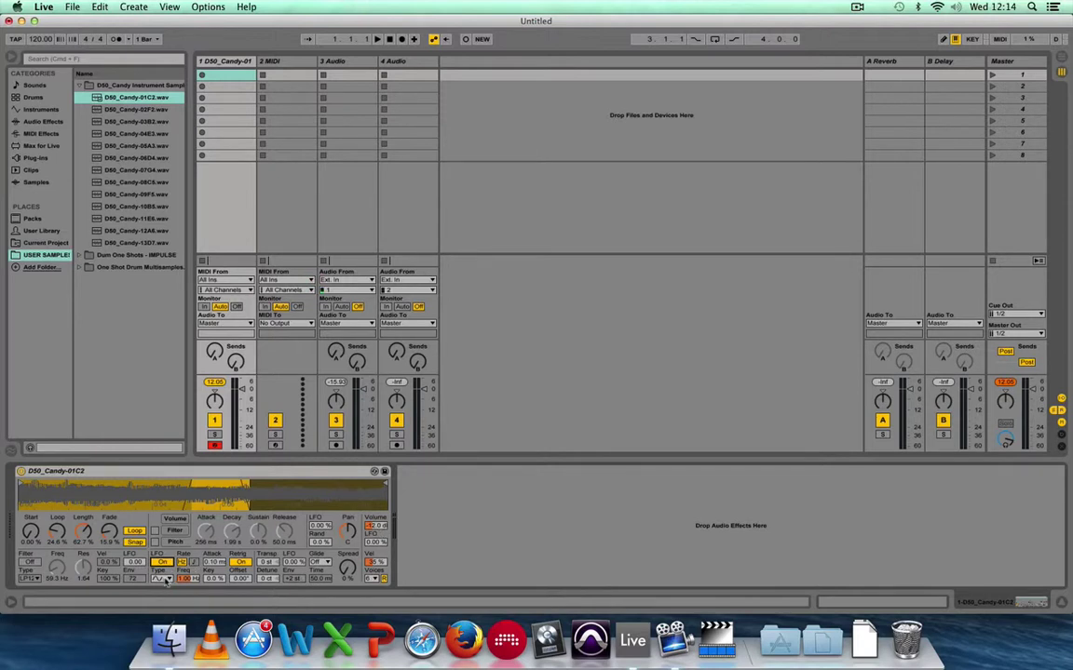
click(163, 578)
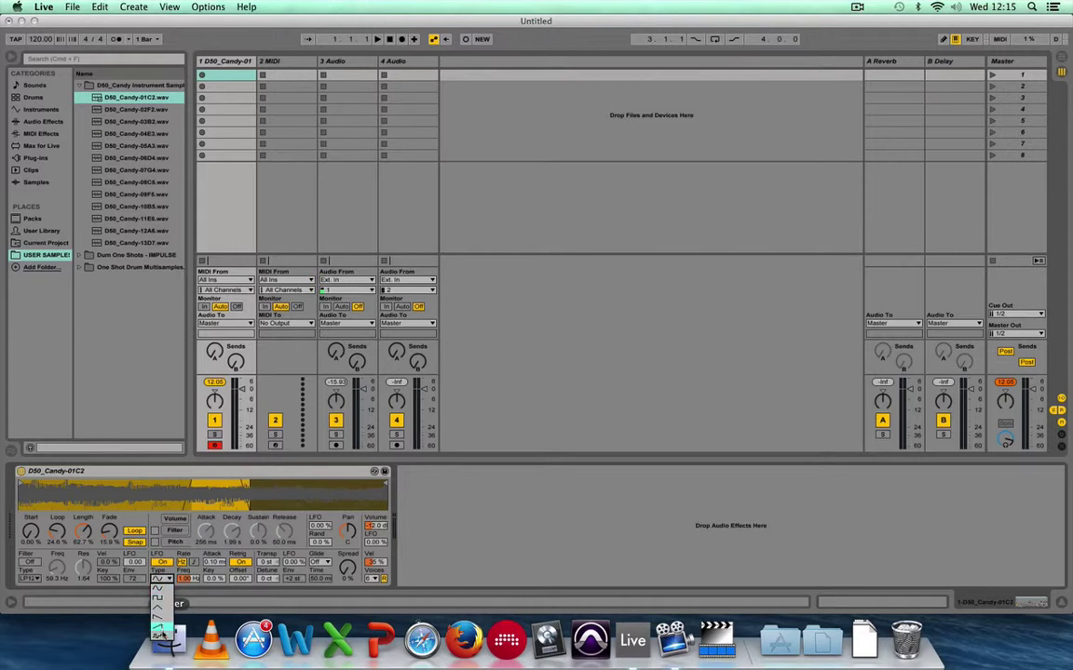
click(159, 590)
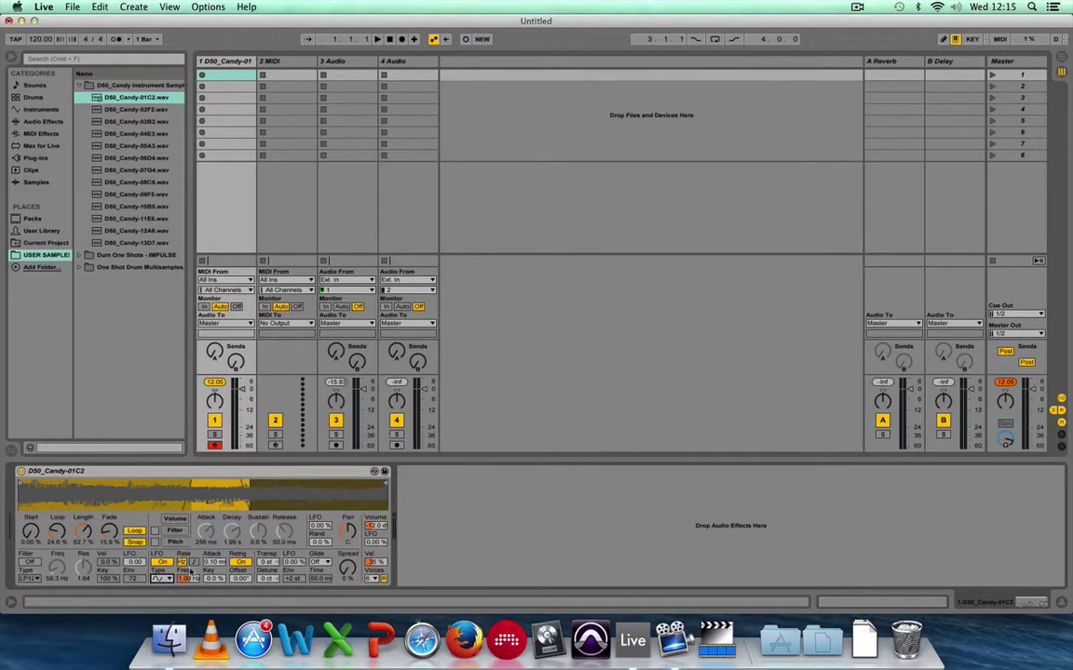
Step: Compare the LFO's synced and Hertz rates, set its frequency to 11.0 Hz and its volume modulation amount to 41.4 %
click(191, 579)
click(193, 564)
click(182, 563)
drag(212, 564, 214, 568)
drag(193, 581, 193, 596)
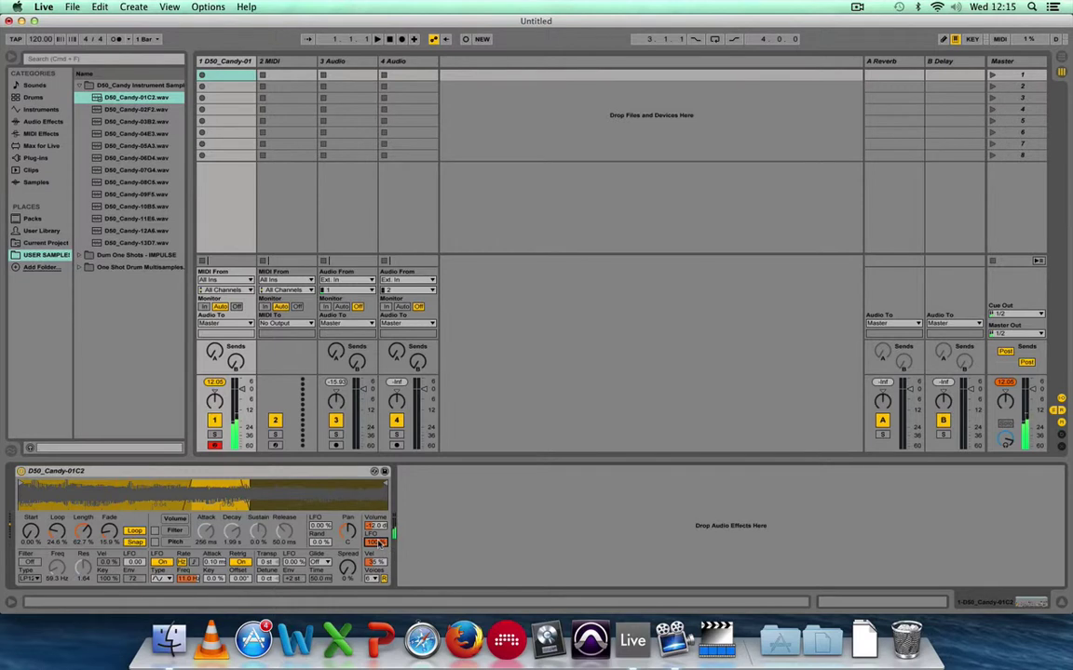
drag(379, 543, 379, 549)
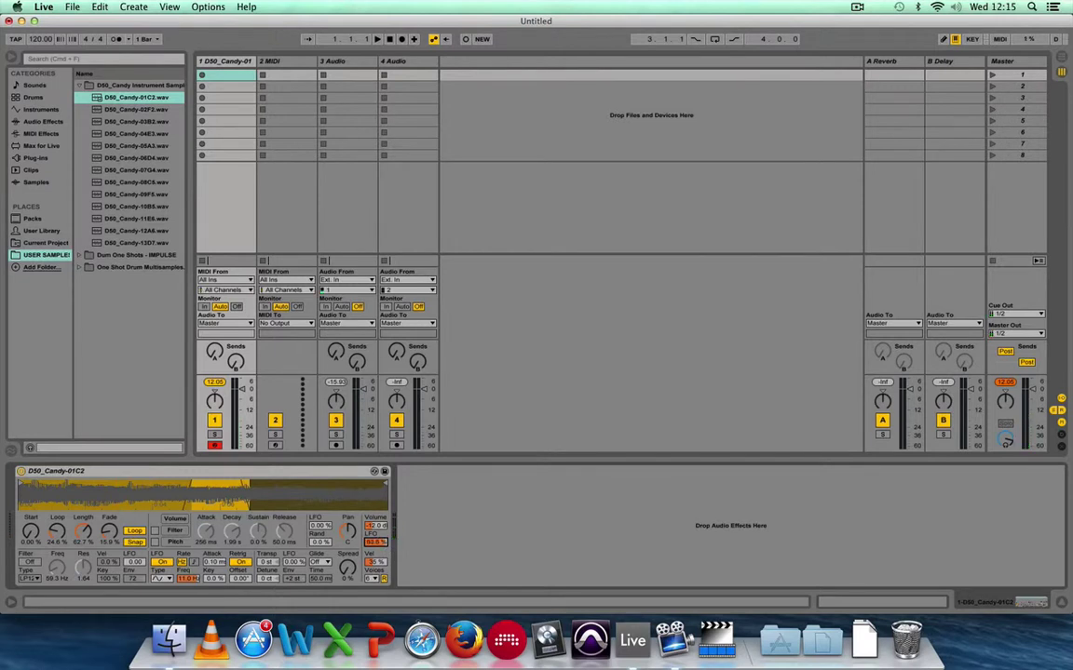
mouse_move(379, 549)
mouse_down()
mouse_move(381, 563)
mouse_move(379, 551)
mouse_up()
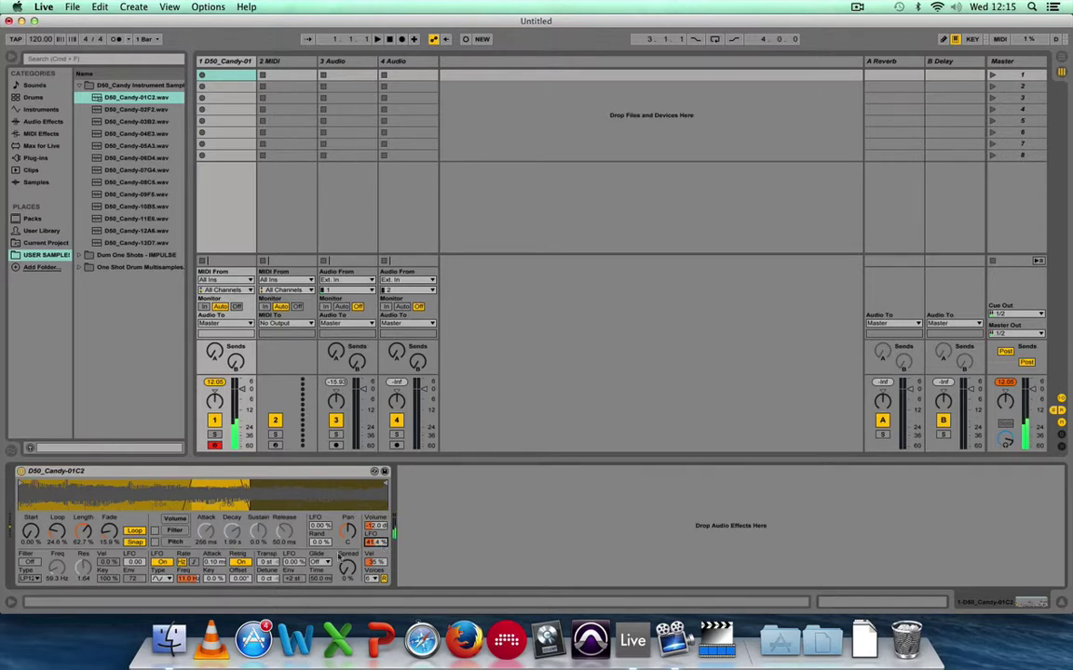
Step: Set the LFO frequency to 9.73 Hz and the LFO Attack to 3.95 s
drag(188, 578, 214, 550)
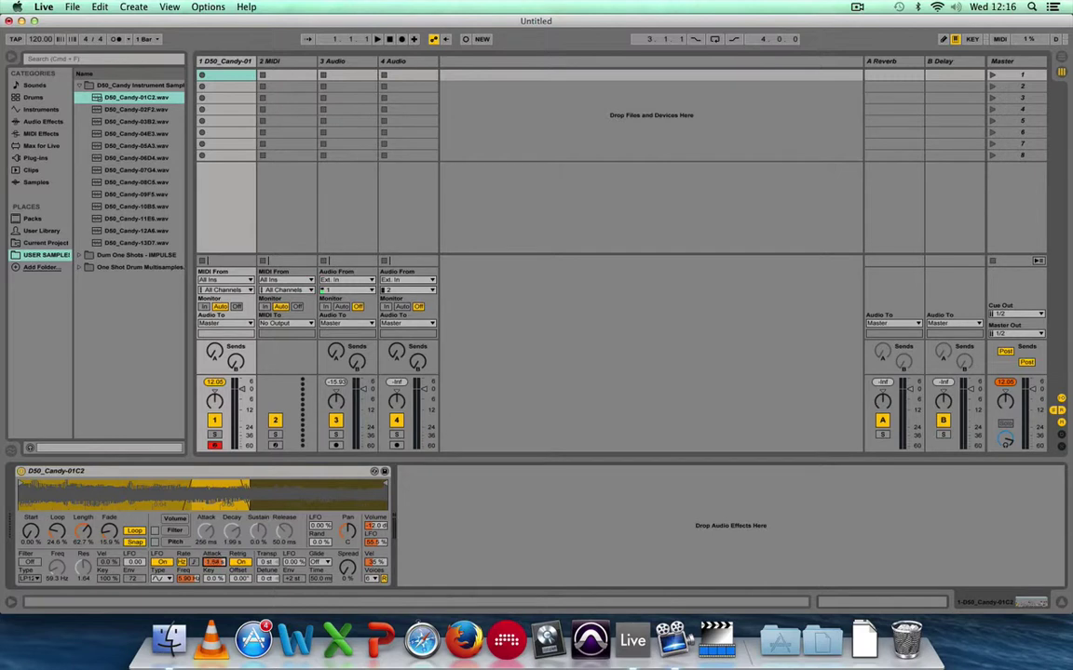
drag(214, 549, 214, 550)
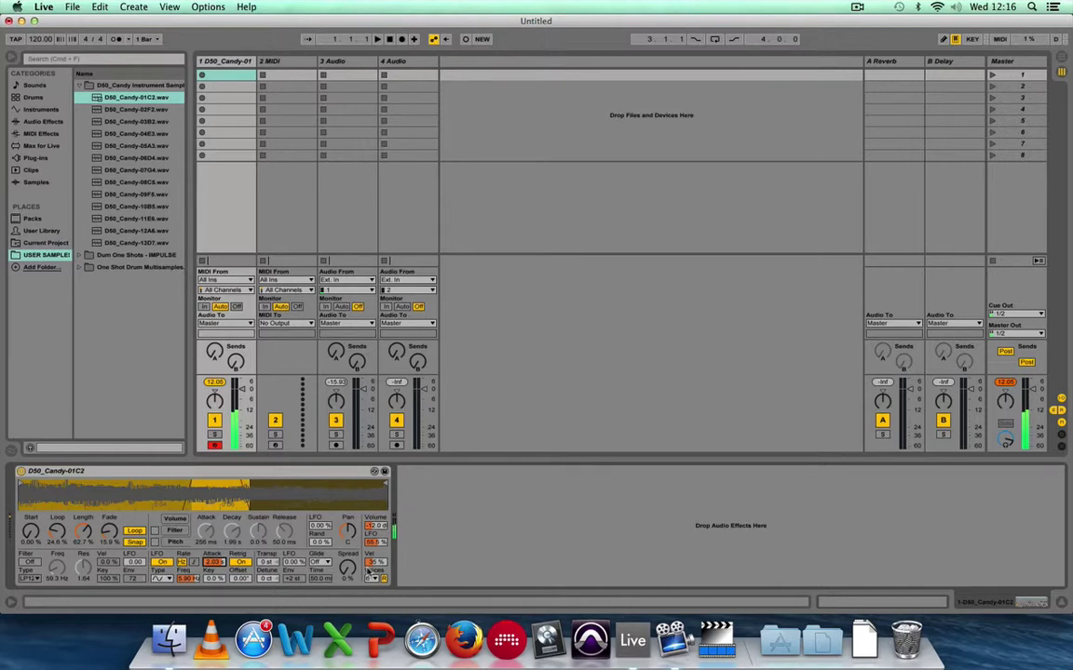
click(189, 579)
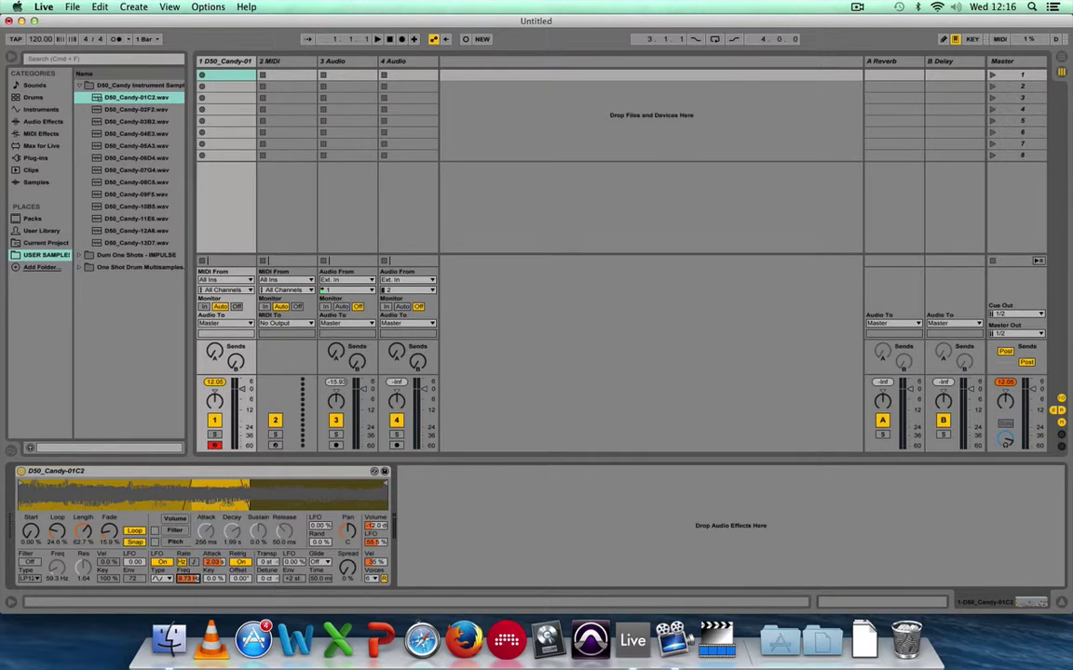
mouse_move(213, 563)
mouse_down()
mouse_move(213, 540)
mouse_move(213, 554)
mouse_up()
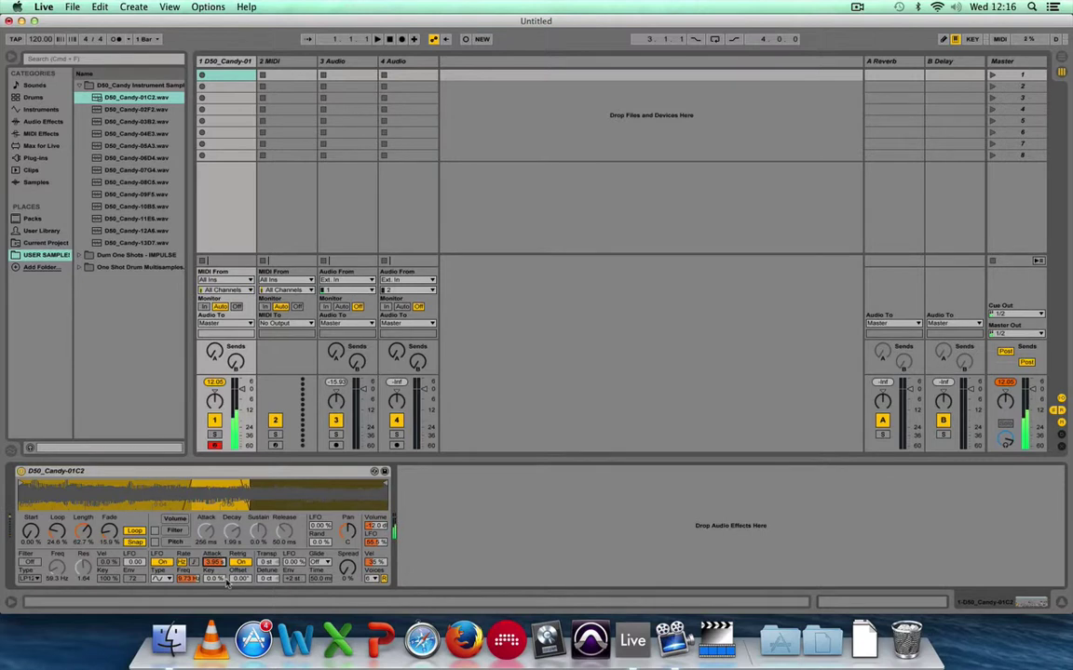